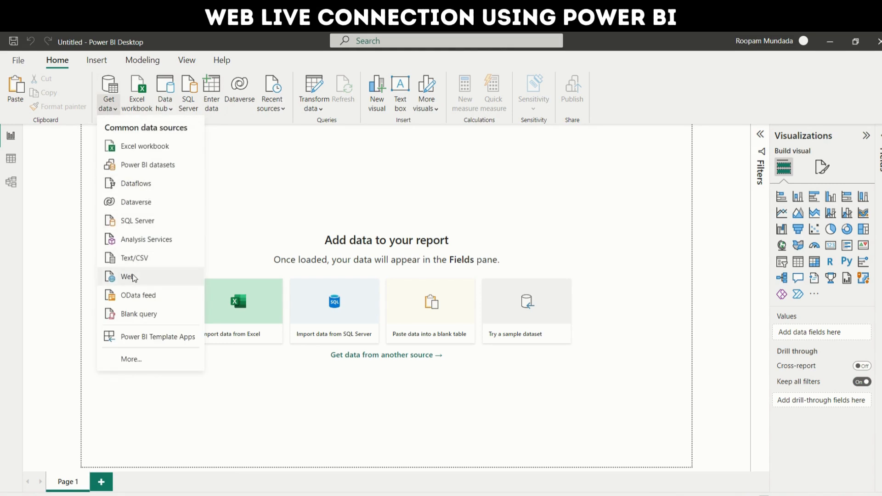
Connect to the Google results page for "gold rate today" as a web data source, using the copied URL.
{"action": "key", "text": "ctrl+v"}
{"action": "left_click", "coordinate": [580, 310]}
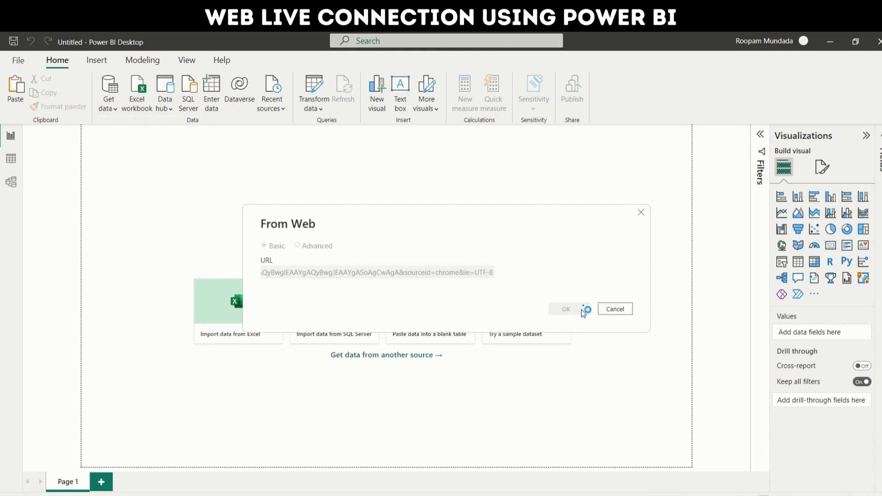
{"action": "left_click", "coordinate": [584, 328]}
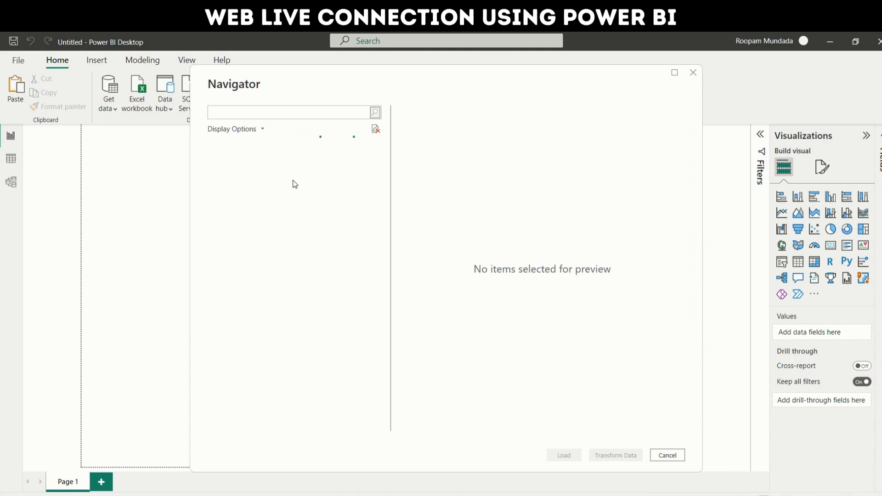
Preview Displayed Text and several of the HTML and suggested tables found on the page, through Table 9.
{"action": "left_click", "coordinate": [251, 351]}
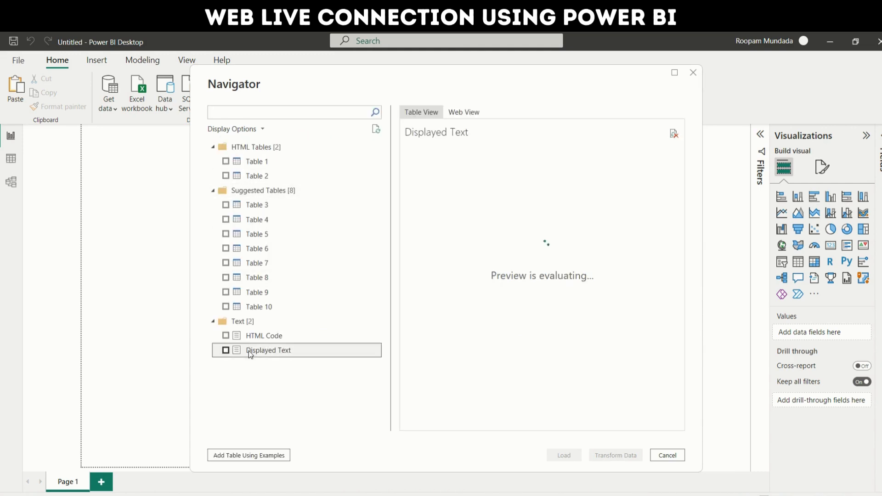
{"action": "scroll", "coordinate": [526, 252], "scroll_direction": "down", "scroll_amount": 1}
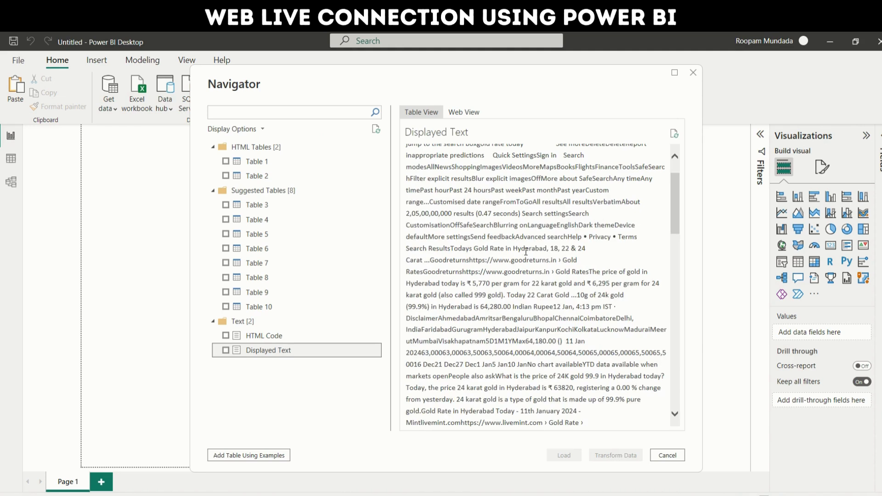
{"action": "scroll", "coordinate": [526, 252], "scroll_direction": "up", "scroll_amount": 2}
{"action": "left_click", "coordinate": [257, 161]}
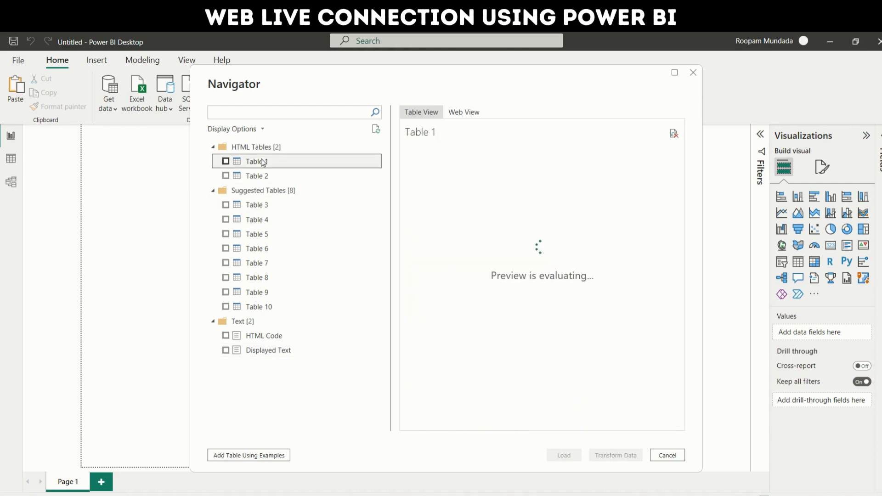
{"action": "left_click", "coordinate": [256, 177]}
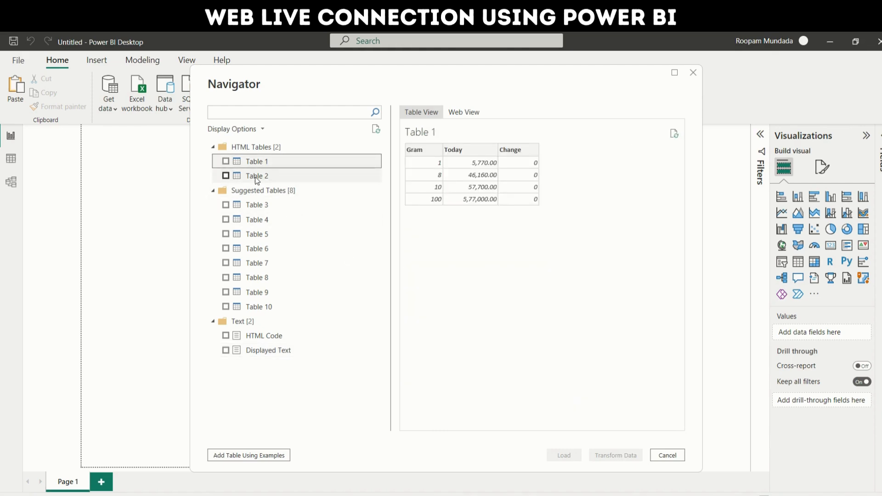
{"action": "left_click", "coordinate": [253, 206]}
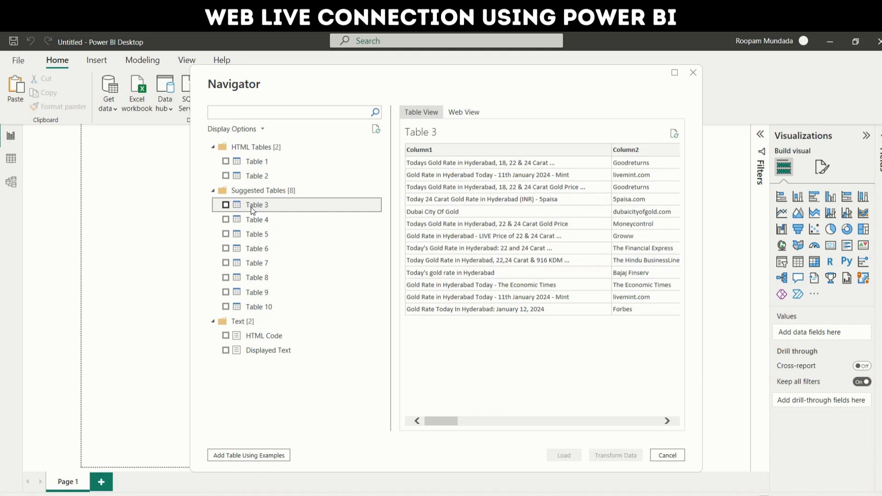
{"action": "left_click", "coordinate": [252, 220]}
{"action": "left_click", "coordinate": [252, 235]}
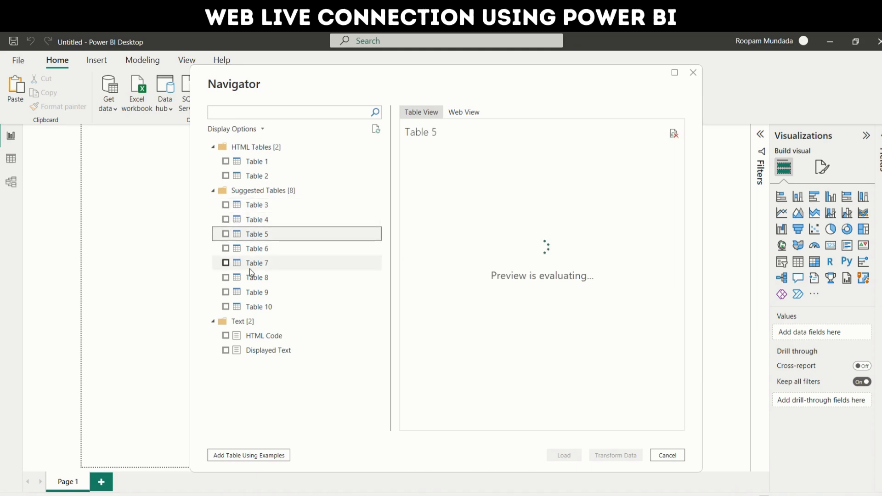
{"action": "left_click", "coordinate": [251, 266]}
{"action": "left_click", "coordinate": [253, 292]}
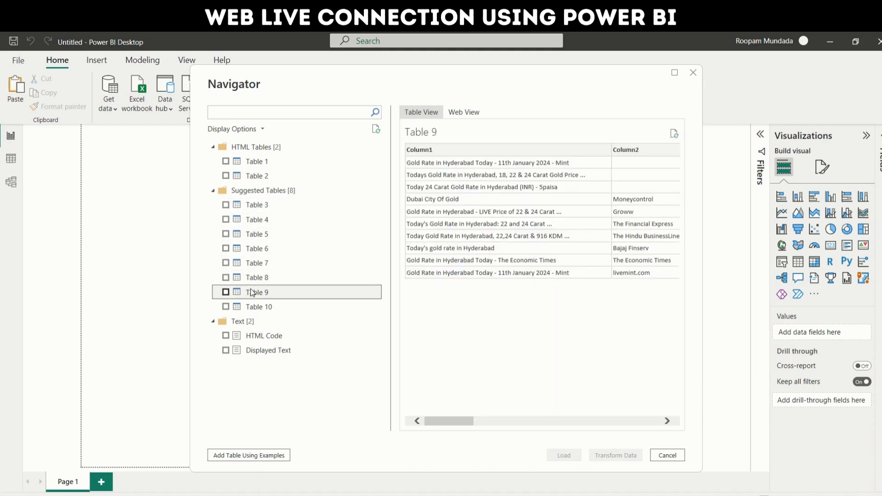
Compare the Table 1 preview with the gold rate shown on the Google results page in Chrome.
{"action": "key", "text": "alt+Tab"}
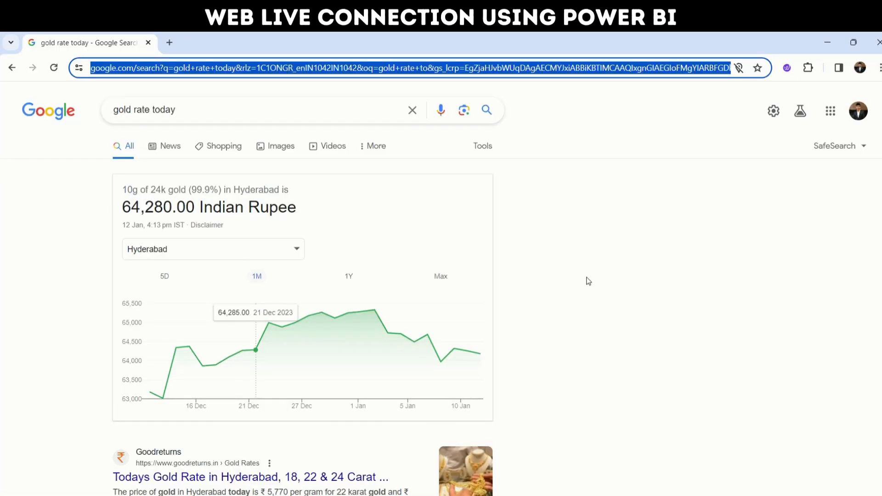
{"action": "key", "text": "alt+Tab"}
{"action": "left_click", "coordinate": [281, 163]}
{"action": "key", "text": "alt+Tab"}
{"action": "key", "text": "alt+Tab"}
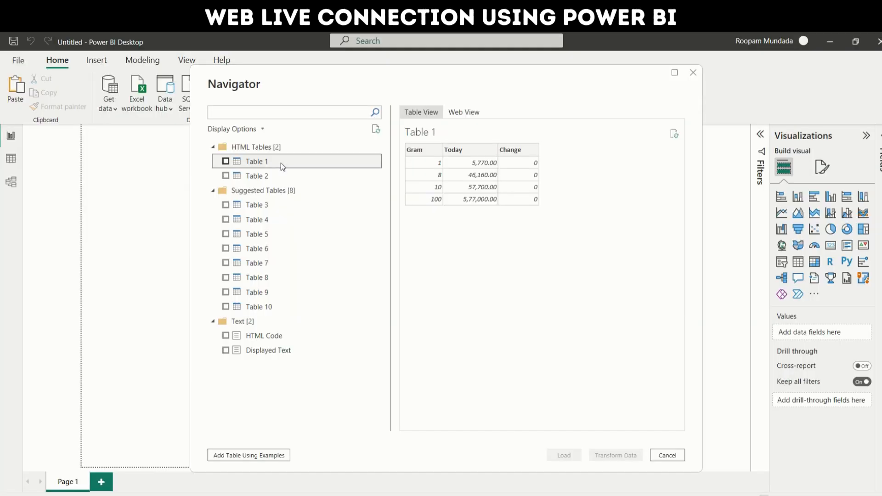
{"action": "key", "text": "alt+Tab"}
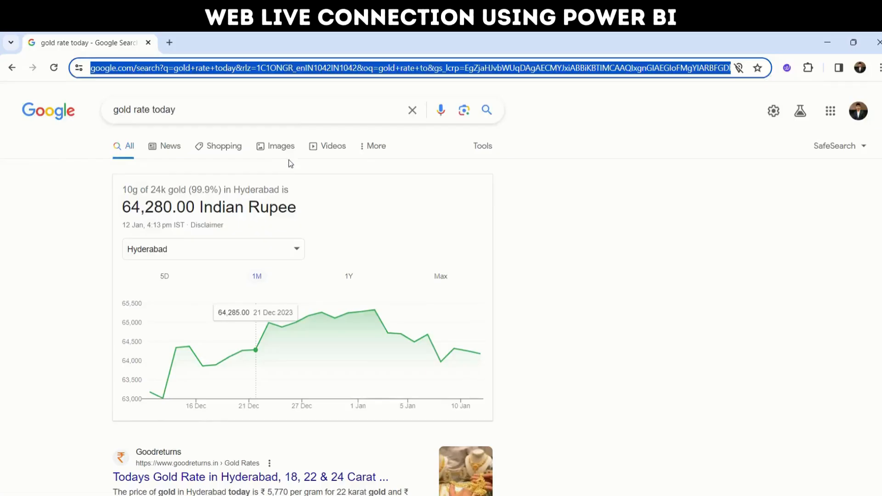
{"action": "key", "text": "alt+Tab"}
Look through the source page in Web View, and preview Table 2 in Table View.
{"action": "left_click", "coordinate": [464, 112]}
{"action": "left_click_drag", "start_coordinate": [491, 427], "coordinate": [600, 428]}
{"action": "scroll", "coordinate": [508, 367], "scroll_direction": "down", "scroll_amount": 10}
{"action": "scroll", "coordinate": [517, 368], "scroll_direction": "up", "scroll_amount": 10}
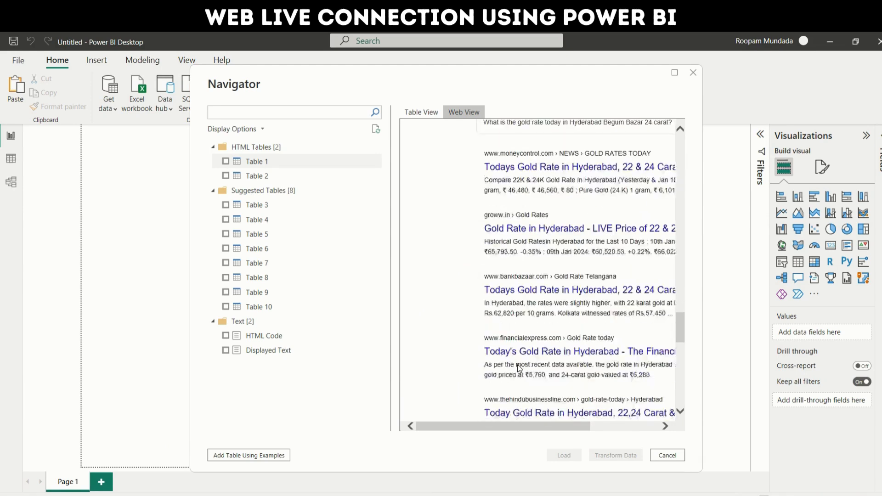
{"action": "left_click", "coordinate": [421, 112]}
{"action": "left_click", "coordinate": [271, 181]}
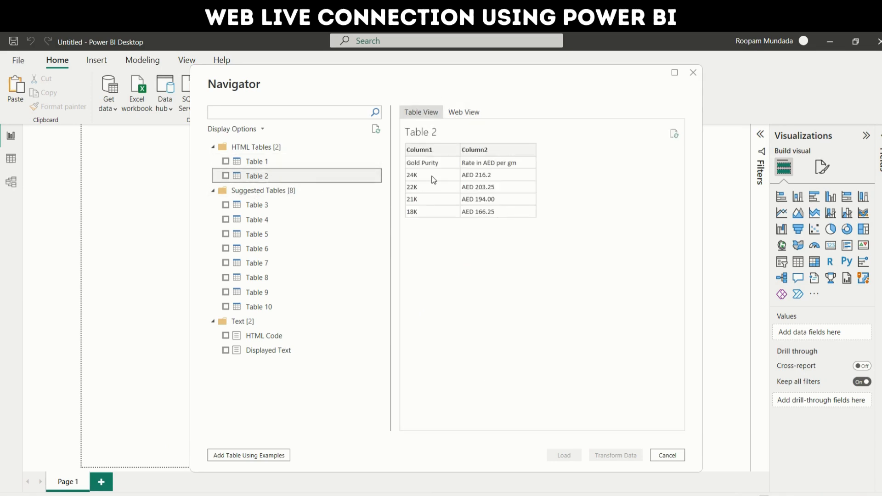
Examine the HTML Code and Displayed Text previews for the passage giving the 22 and 24 karat gold prices.
{"action": "left_click", "coordinate": [269, 338]}
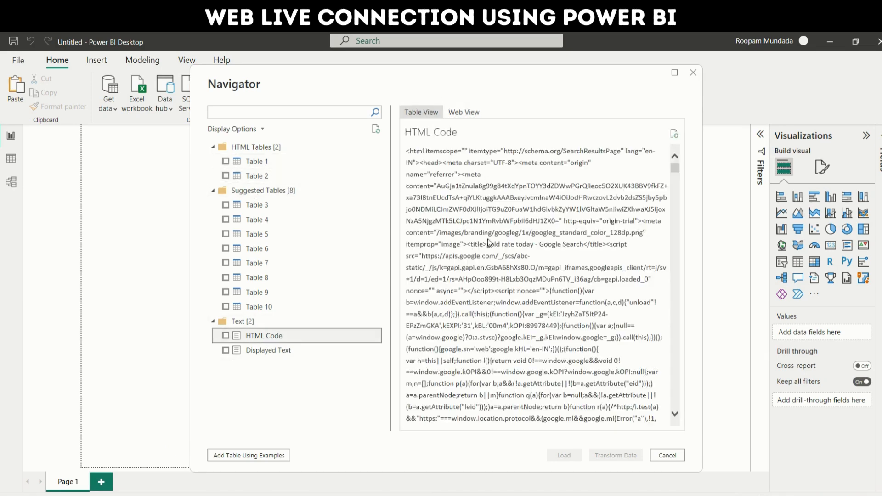
{"action": "scroll", "coordinate": [589, 305], "scroll_direction": "down", "scroll_amount": 2}
{"action": "scroll", "coordinate": [588, 305], "scroll_direction": "down", "scroll_amount": 4}
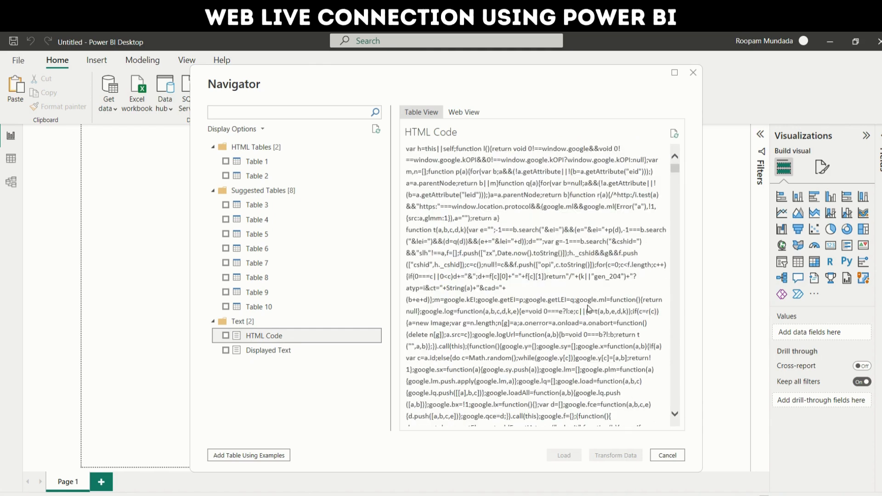
{"action": "scroll", "coordinate": [588, 309], "scroll_direction": "down", "scroll_amount": 3}
{"action": "left_click", "coordinate": [275, 351]}
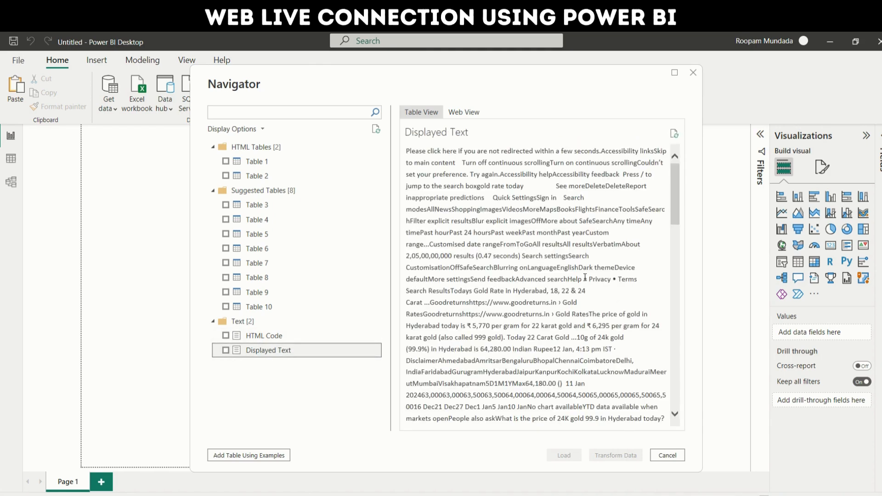
{"action": "scroll", "coordinate": [585, 176], "scroll_direction": "down", "scroll_amount": 3}
{"action": "left_click_drag", "start_coordinate": [555, 229], "coordinate": [488, 241]}
{"action": "left_click", "coordinate": [539, 240]}
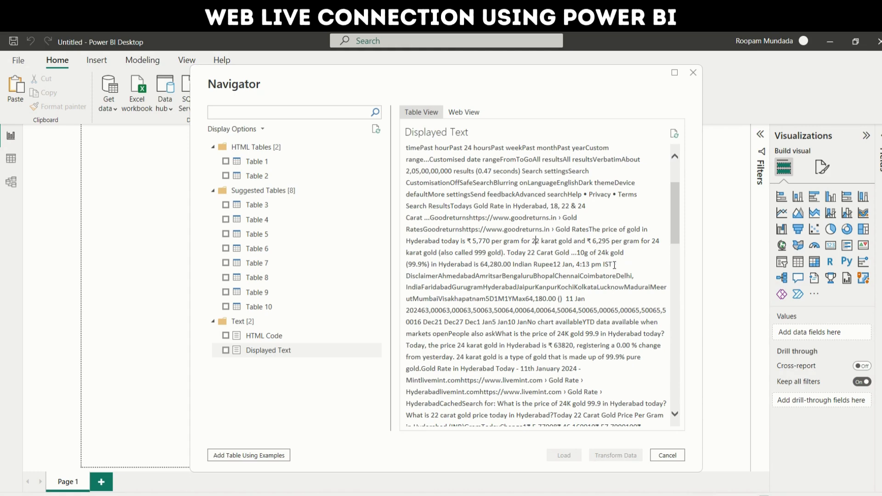
Choose Displayed Text for import and bring it into the Power Query Editor.
{"action": "left_click", "coordinate": [228, 351]}
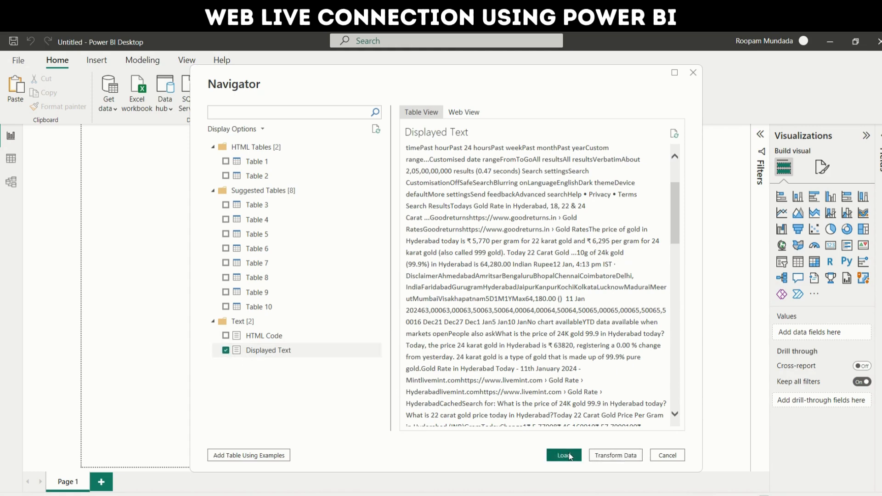
{"action": "left_click", "coordinate": [564, 456]}
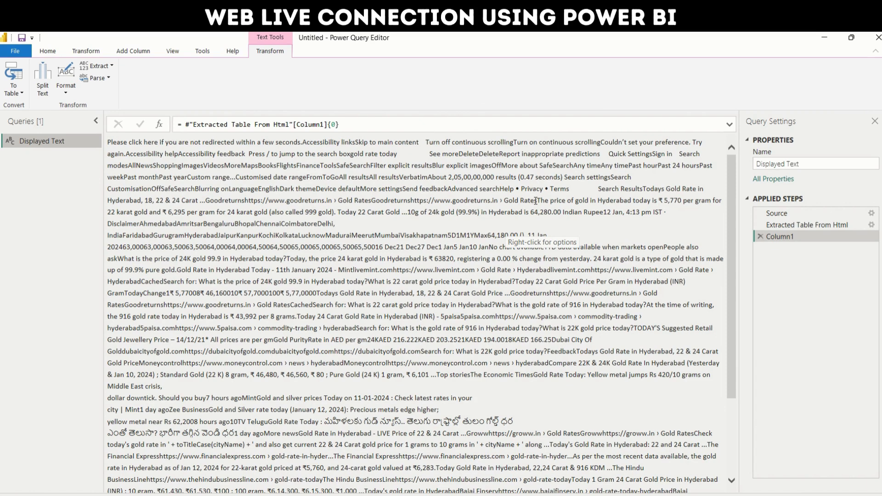
{"action": "left_click_drag", "start_coordinate": [503, 201], "coordinate": [409, 201]}
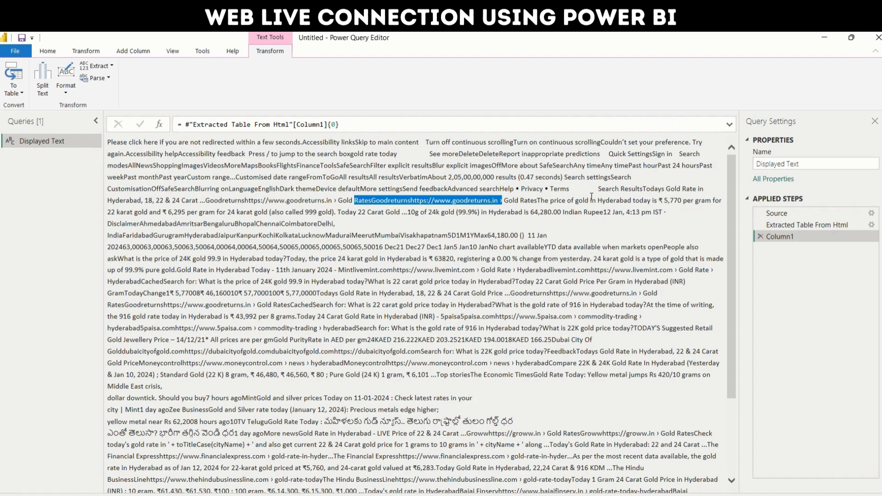
{"action": "left_click", "coordinate": [13, 90]}
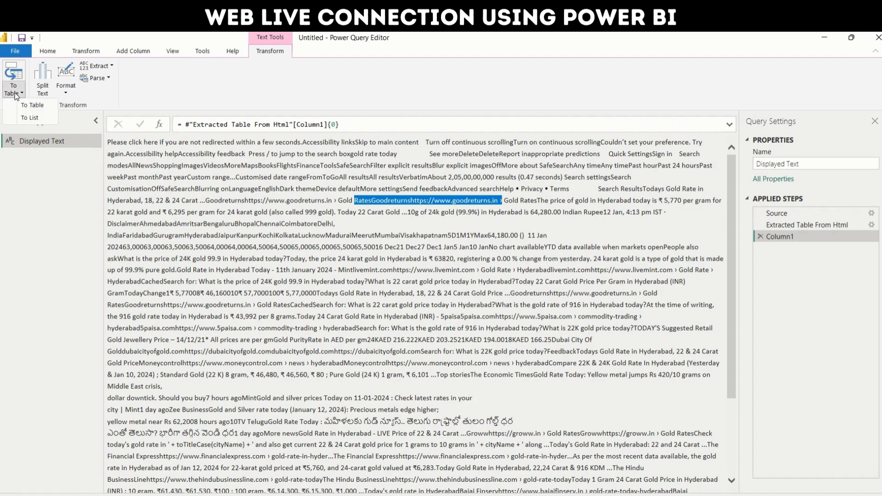
{"action": "left_click", "coordinate": [33, 106]}
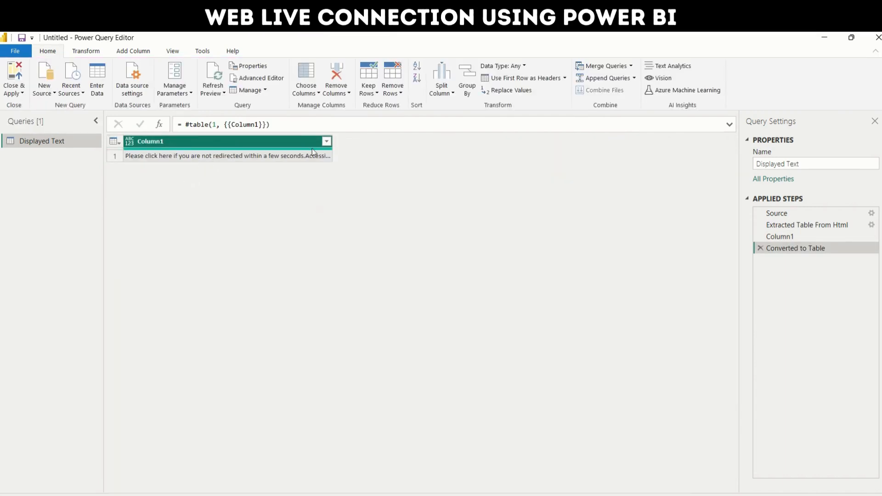
Split Column1 at the right-most occurrence of a custom delimiter, using the copied text as the delimiter.
{"action": "left_click", "coordinate": [441, 83]}
{"action": "left_click", "coordinate": [459, 103]}
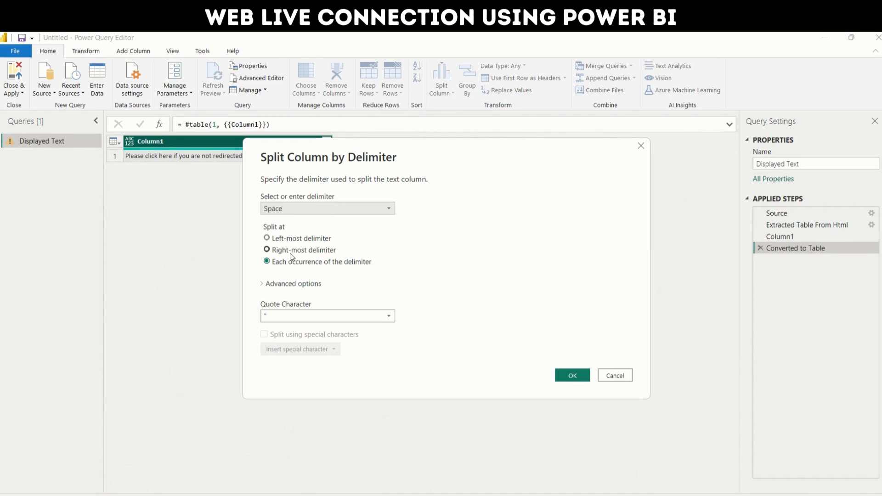
{"action": "left_click", "coordinate": [291, 252]}
{"action": "left_click", "coordinate": [328, 208]}
{"action": "left_click", "coordinate": [299, 292]}
{"action": "key", "text": "ctrl+v"}
{"action": "left_click", "coordinate": [562, 393]}
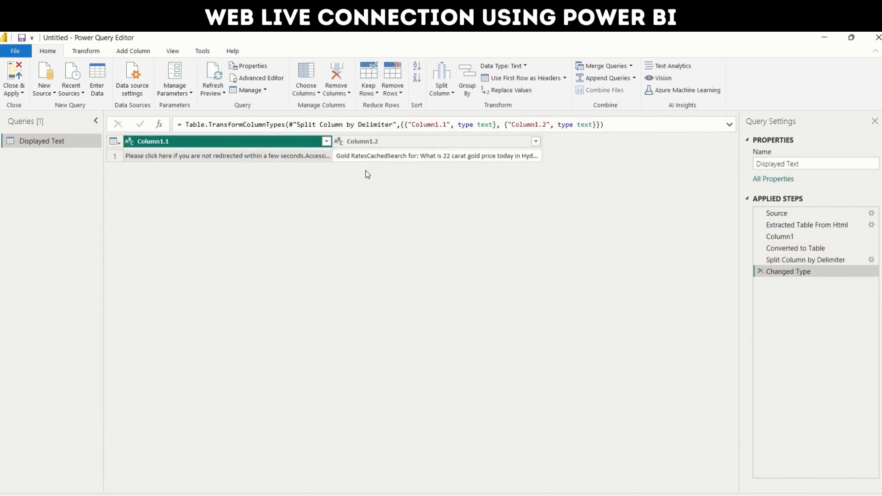
Remove Column1.1, widen Column1.2 and read its full cell text.
{"action": "right_click", "coordinate": [277, 144]}
{"action": "left_click", "coordinate": [282, 160]}
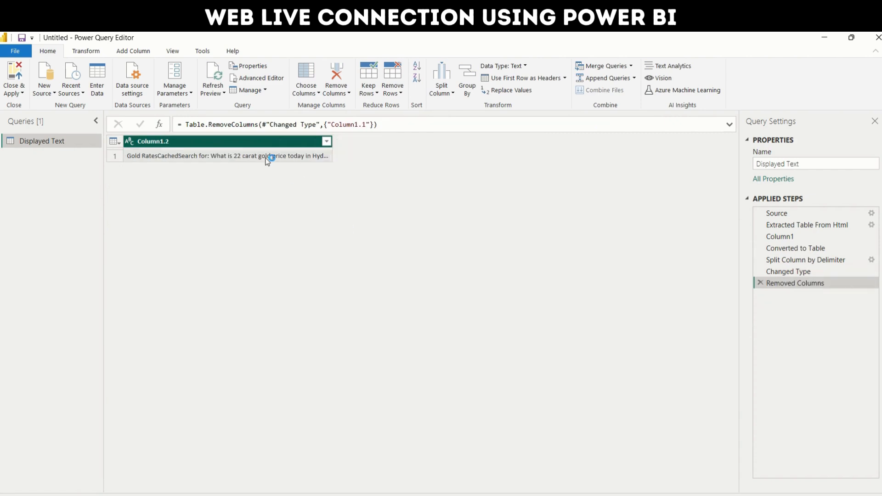
{"action": "double_click", "coordinate": [333, 141]}
{"action": "left_click", "coordinate": [340, 156]}
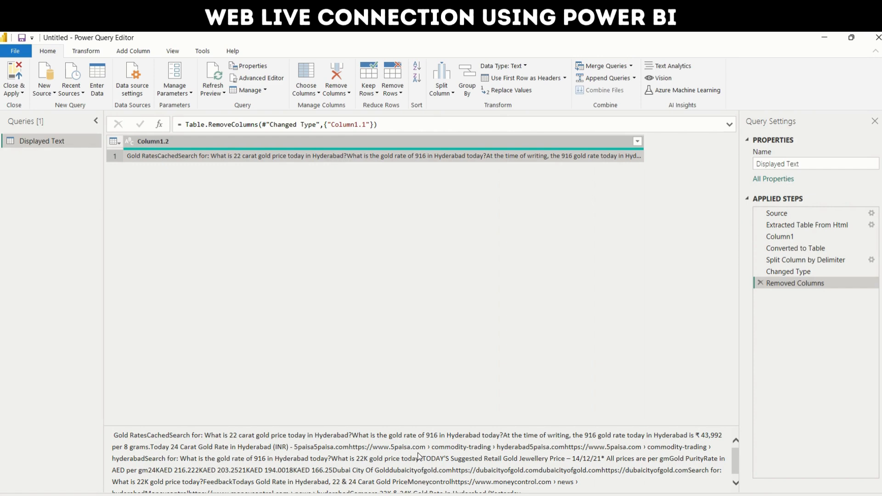
{"action": "scroll", "coordinate": [419, 457], "scroll_direction": "down", "scroll_amount": 1}
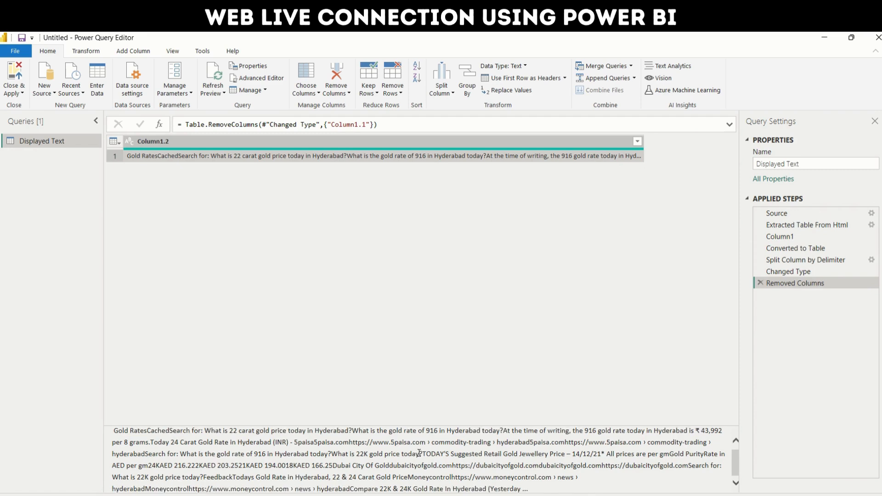
{"action": "scroll", "coordinate": [419, 454], "scroll_direction": "up", "scroll_amount": 1}
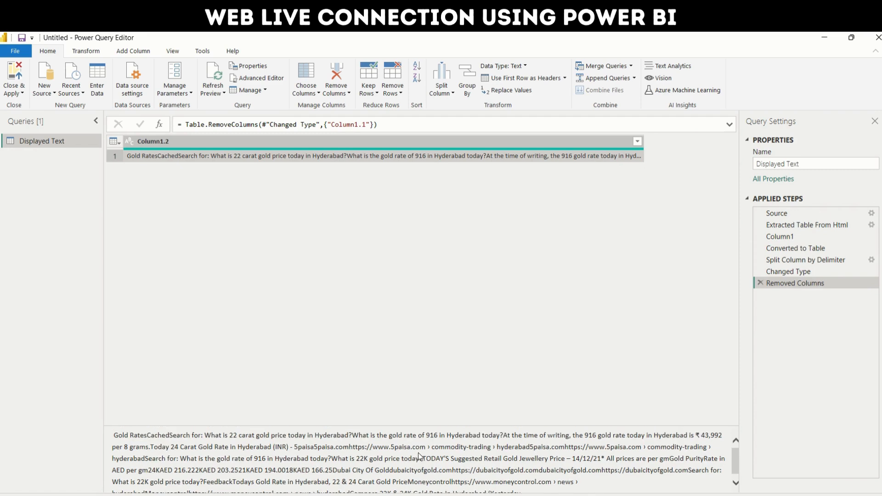
Delete the Removed Columns step and inspect the full cell text of Column1.1 and Column1.2.
{"action": "left_click", "coordinate": [777, 272]}
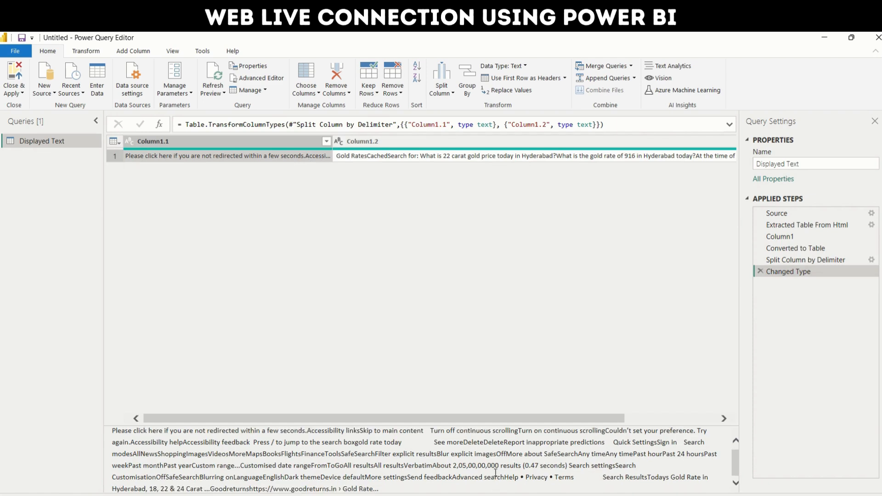
{"action": "scroll", "coordinate": [495, 474], "scroll_direction": "up", "scroll_amount": 1}
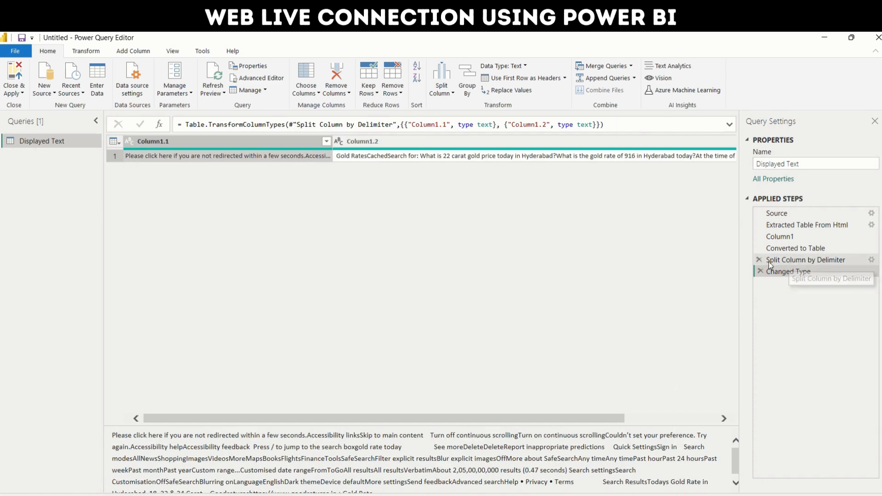
{"action": "left_click", "coordinate": [512, 158]}
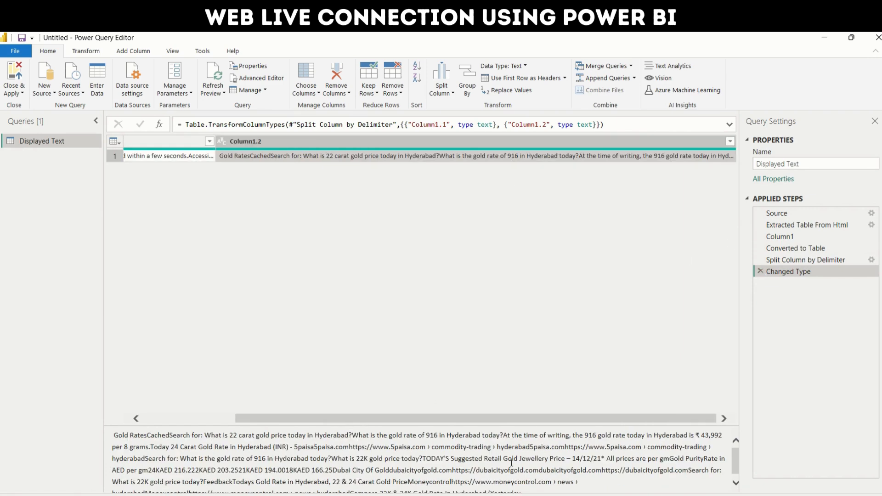
{"action": "scroll", "coordinate": [511, 462], "scroll_direction": "down", "scroll_amount": 1}
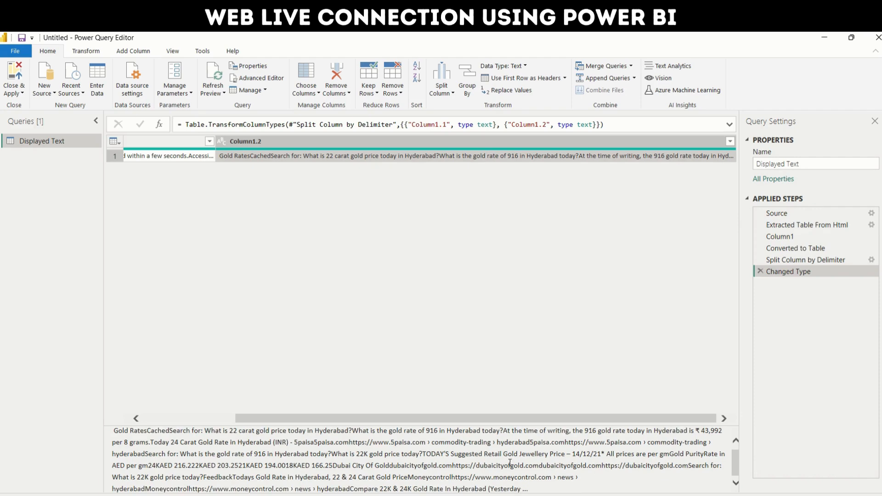
{"action": "left_click", "coordinate": [401, 159]}
{"action": "left_click", "coordinate": [793, 237]}
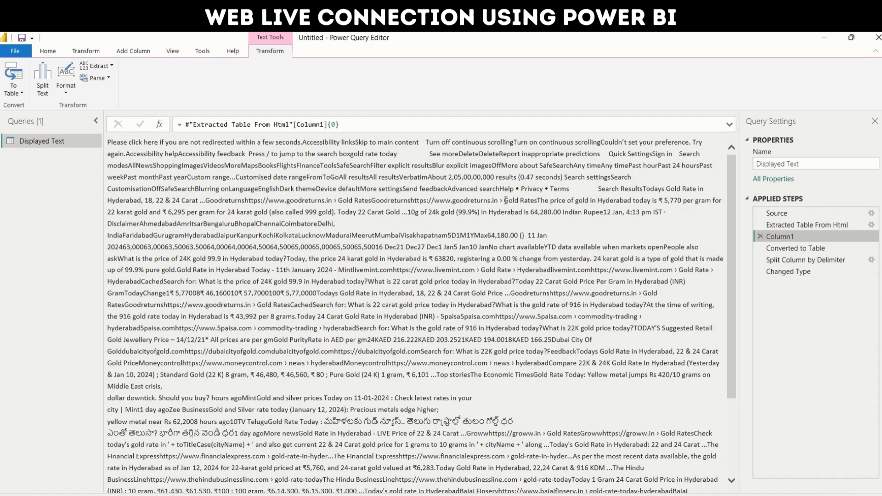
{"action": "left_click_drag", "start_coordinate": [503, 201], "coordinate": [598, 189]}
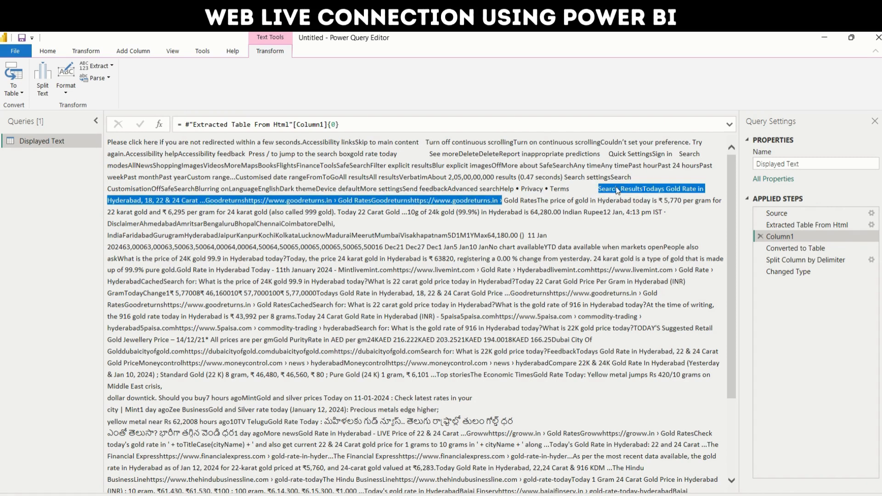
{"action": "left_click", "coordinate": [806, 260]}
{"action": "left_click", "coordinate": [872, 259]}
{"action": "left_click", "coordinate": [331, 216]}
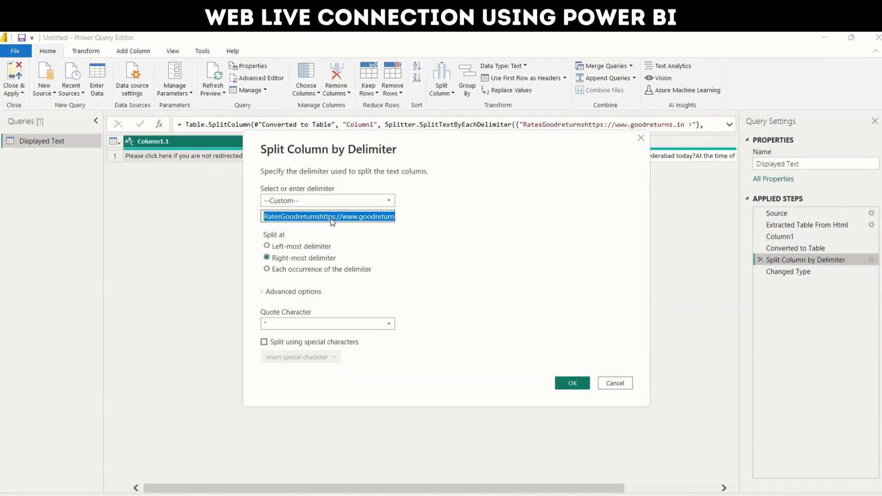
{"action": "left_click", "coordinate": [303, 247]}
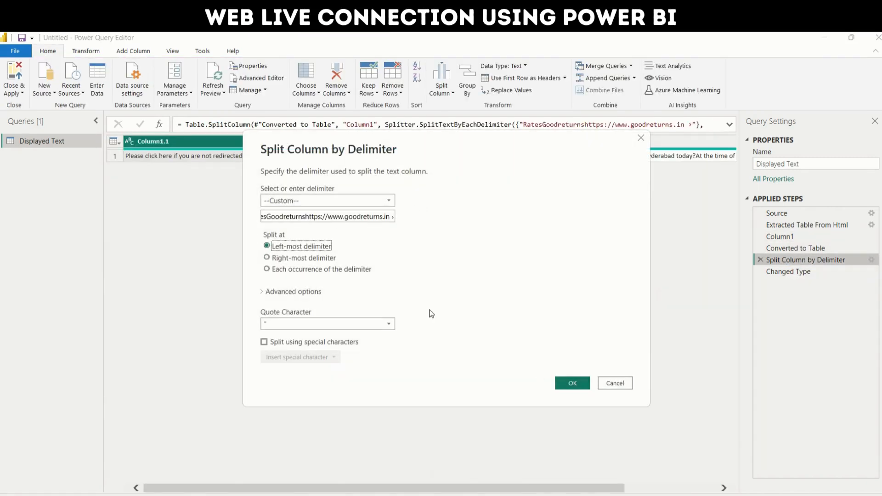
{"action": "left_click", "coordinate": [570, 383]}
{"action": "left_click", "coordinate": [396, 158]}
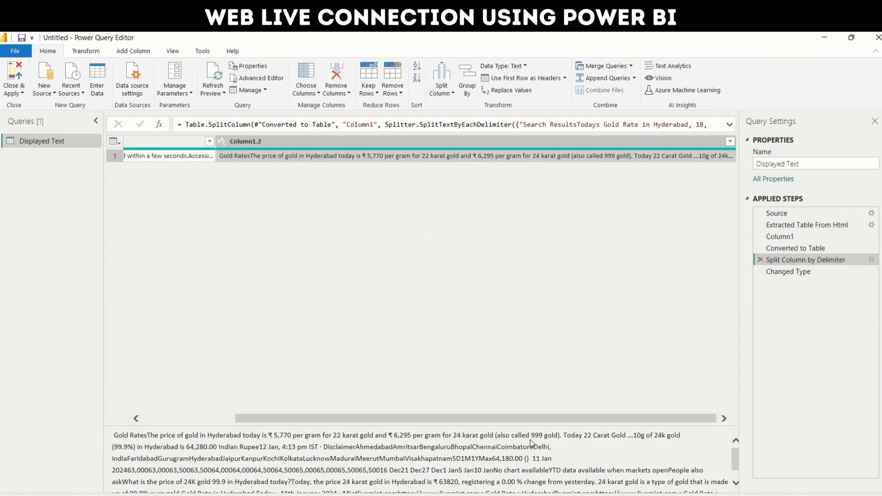
Copy the text "· DisclaimerAhmedabadAmritsarBengaluruBhopalChennaiCoimbatoreDelhi," from the Column1.2 cell, and remove Column1.1 as an inserted step.
{"action": "left_click_drag", "start_coordinate": [322, 447], "coordinate": [559, 454]}
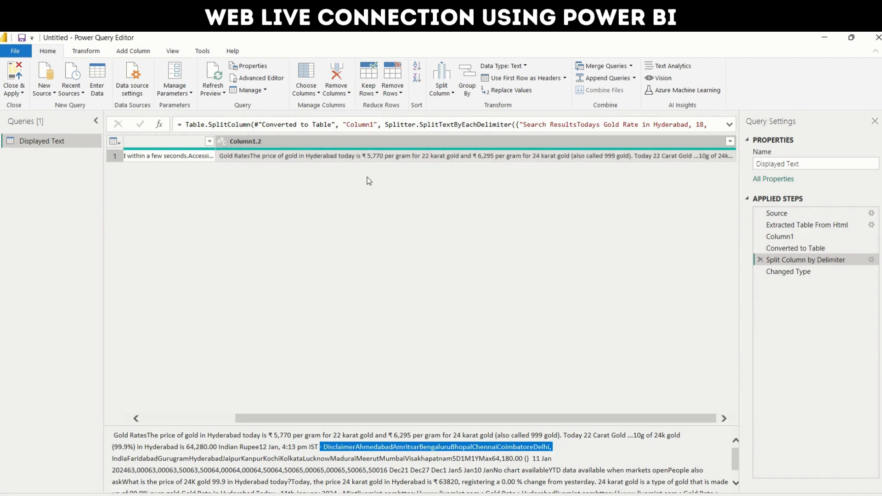
{"action": "left_click", "coordinate": [178, 142]}
{"action": "right_click", "coordinate": [178, 141]}
{"action": "left_click", "coordinate": [239, 162]}
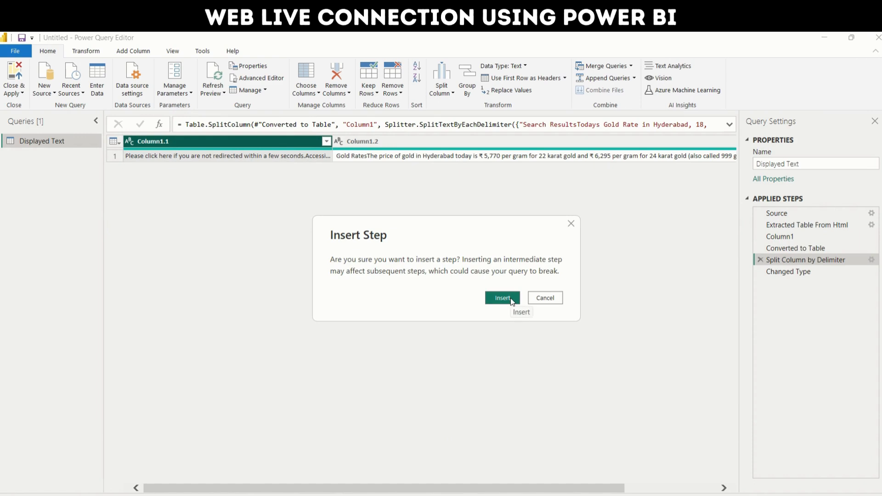
{"action": "left_click", "coordinate": [506, 299]}
Split Column1.2 at the right-most occurrence of a custom delimiter, using the copied "· Disclaimer...Delhi," text as the delimiter.
{"action": "left_click", "coordinate": [442, 85]}
{"action": "left_click", "coordinate": [462, 108]}
{"action": "key", "text": "Return"}
{"action": "left_click", "coordinate": [306, 210]}
{"action": "left_click", "coordinate": [306, 291]}
{"action": "left_click", "coordinate": [303, 225]}
{"action": "type", "text": "BengaluruBhopalChennaiCoimbatoreDelhi,"}
{"action": "left_click", "coordinate": [304, 255]}
{"action": "left_click", "coordinate": [305, 266]}
{"action": "left_click", "coordinate": [573, 391]}
{"action": "left_click", "coordinate": [291, 158]}
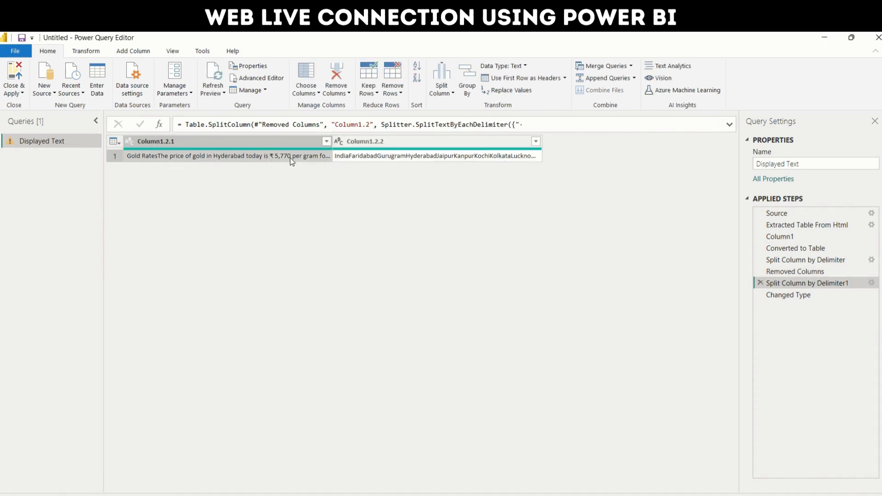
Remove Column1.2.2 and read the full cell text of Column1.2.1.
{"action": "left_click", "coordinate": [365, 142]}
{"action": "key", "text": "Delete"}
{"action": "left_click", "coordinate": [503, 296]}
{"action": "left_click", "coordinate": [247, 159]}
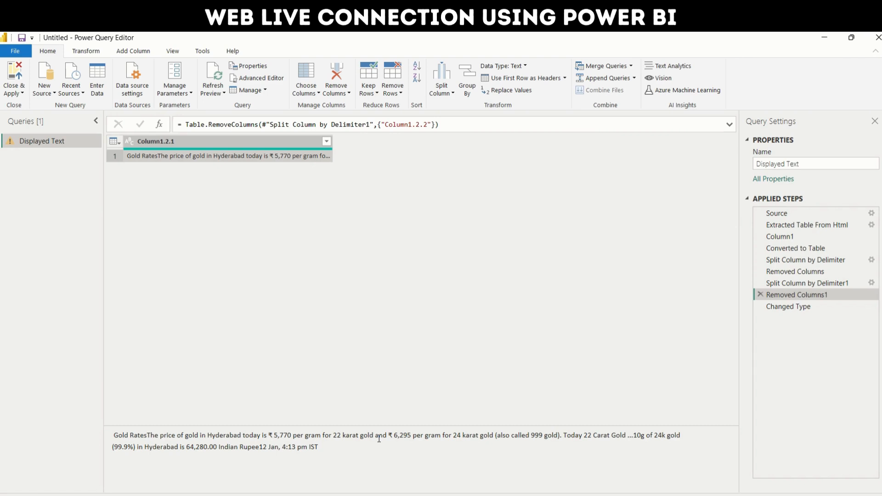
{"action": "left_click_drag", "start_coordinate": [374, 439], "coordinate": [323, 439]}
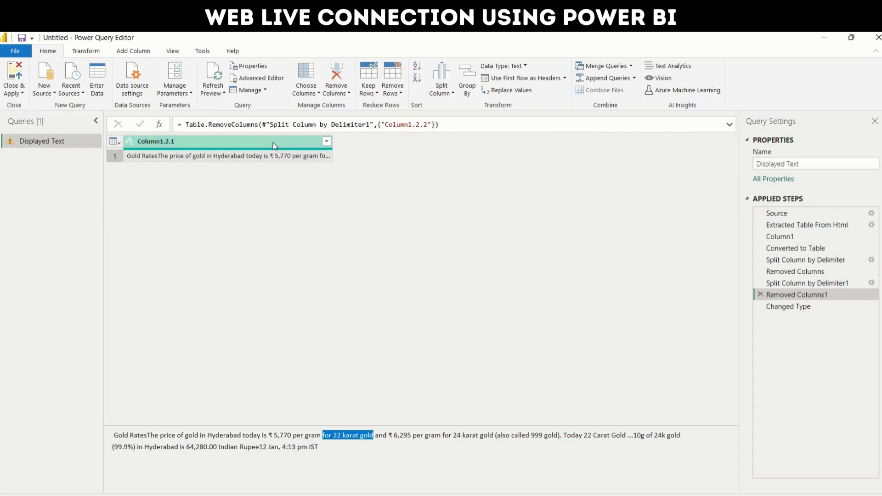
{"action": "left_click", "coordinate": [453, 92]}
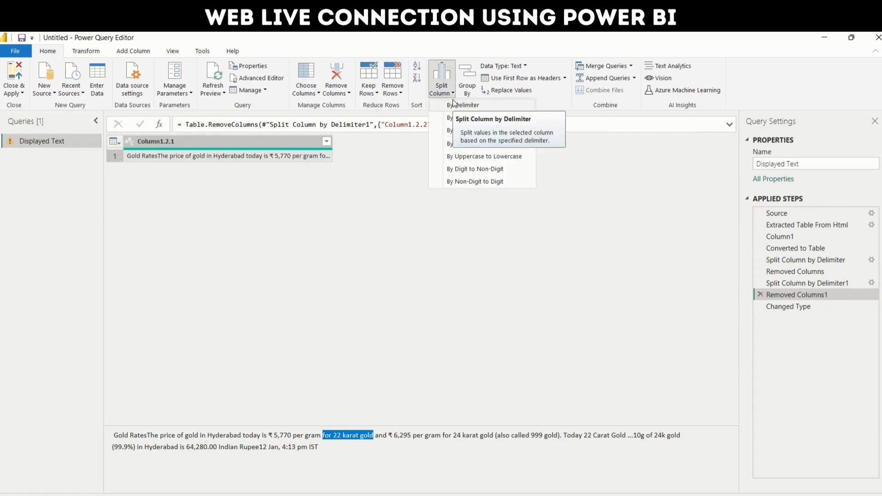
{"action": "left_click", "coordinate": [381, 450]}
{"action": "left_click", "coordinate": [374, 434]}
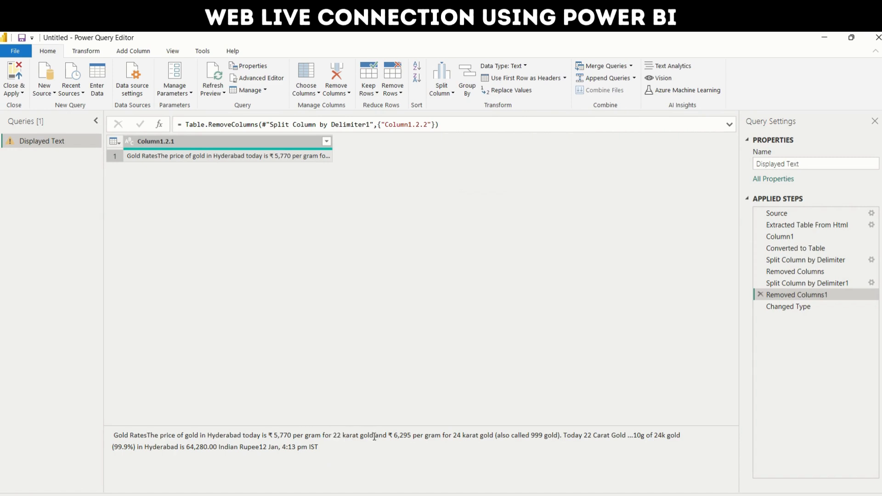
Split Column1.2.1 at the left-most occurrence of the custom delimiter "22 karat gold ", copied from its cell text.
{"action": "left_click_drag", "start_coordinate": [376, 436], "coordinate": [334, 436]}
{"action": "key", "text": "ctrl+c"}
{"action": "left_click", "coordinate": [442, 87]}
{"action": "left_click", "coordinate": [464, 107]}
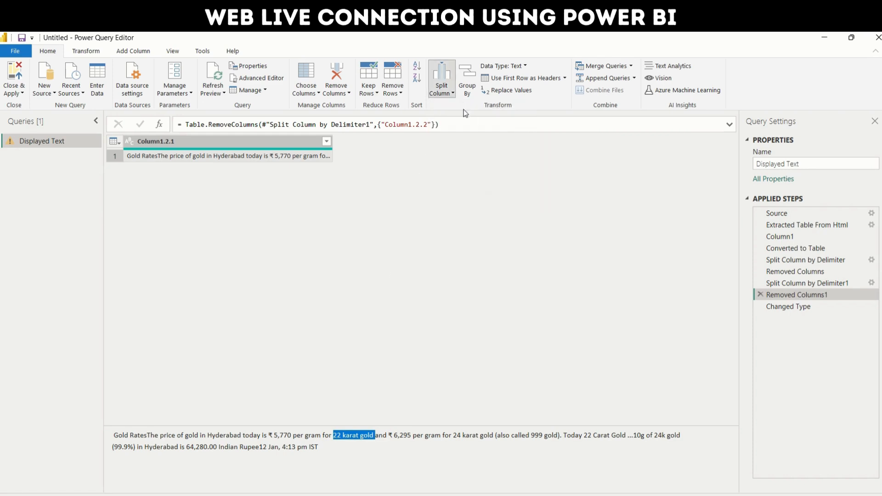
{"action": "left_click", "coordinate": [502, 303]}
{"action": "left_click", "coordinate": [318, 209]}
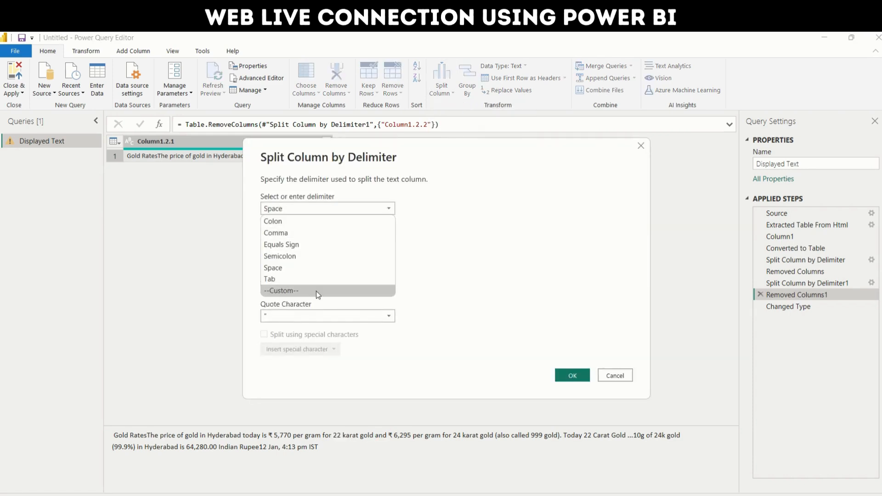
{"action": "left_click", "coordinate": [315, 288]}
{"action": "left_click", "coordinate": [317, 225]}
{"action": "key", "text": "ctrl+v"}
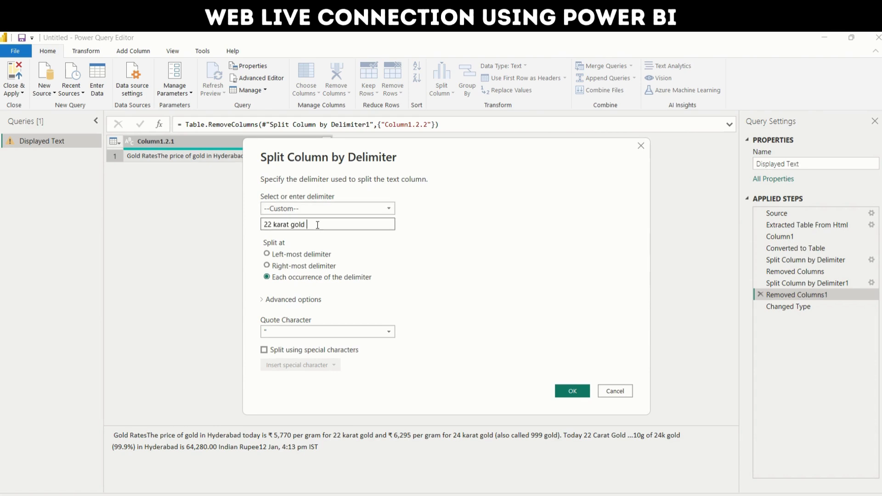
{"action": "left_click", "coordinate": [312, 253]}
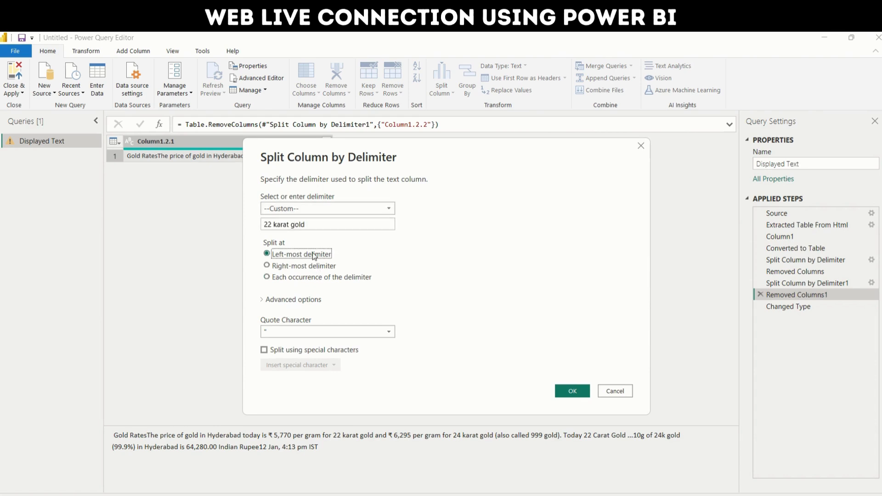
{"action": "left_click", "coordinate": [573, 390]}
{"action": "left_click", "coordinate": [292, 156]}
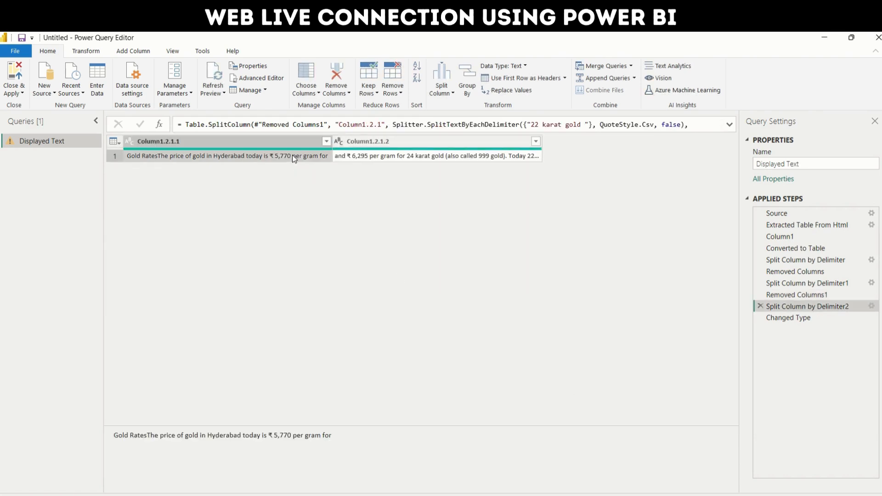
Compare the cell texts of the two split columns and copy "24 karat gold (also called 999 gold)." from Column1.2.1.2.
{"action": "left_click", "coordinate": [365, 156]}
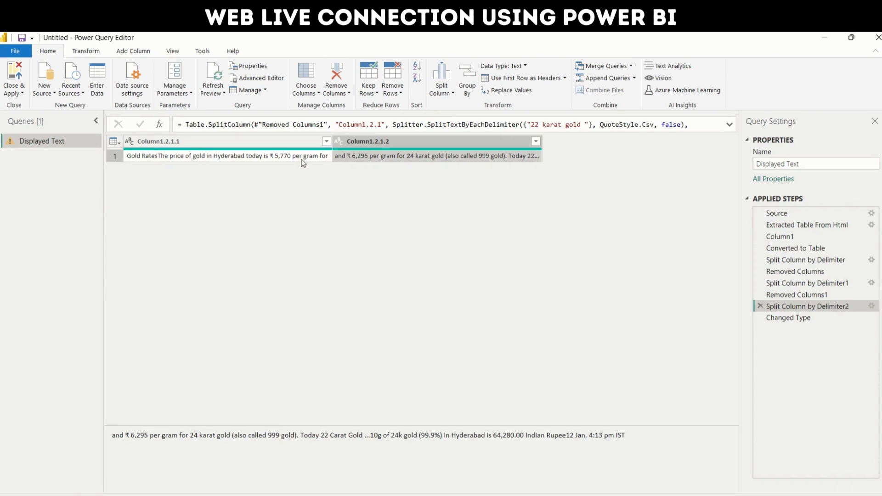
{"action": "left_click", "coordinate": [303, 159]}
{"action": "left_click", "coordinate": [349, 156]}
{"action": "left_click", "coordinate": [304, 158]}
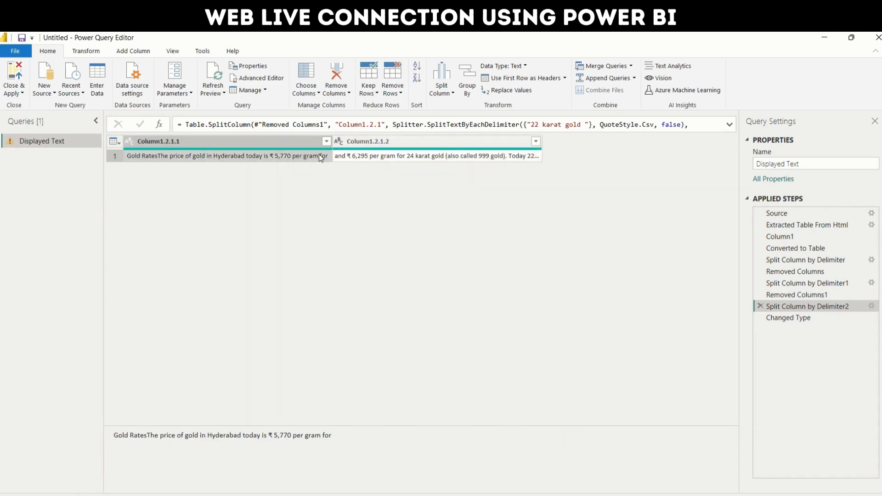
{"action": "left_click", "coordinate": [408, 141]}
{"action": "left_click", "coordinate": [411, 159]}
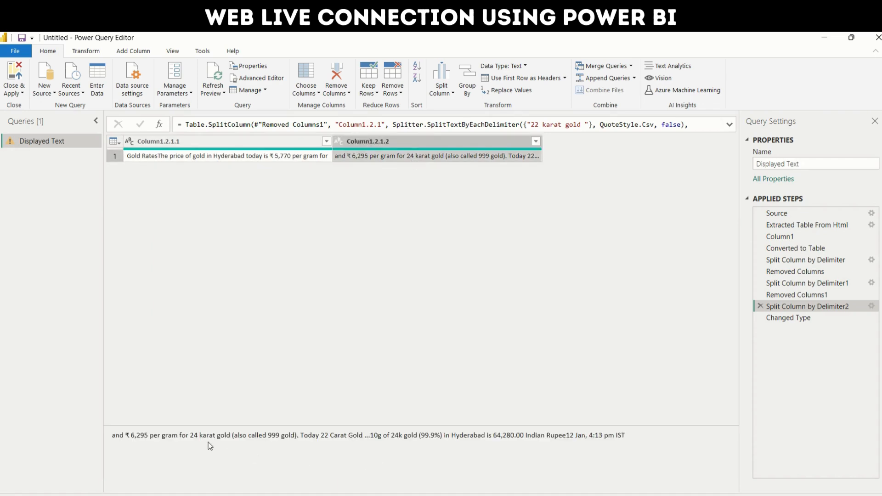
{"action": "left_click_drag", "start_coordinate": [190, 435], "coordinate": [299, 435]}
{"action": "key", "text": "ctrl+c"}
Split Column1.2.1.2 at the left-most occurrence of the custom delimiter "24 karat gold (also called 999 gold)." and view the remaining text.
{"action": "left_click", "coordinate": [442, 81]}
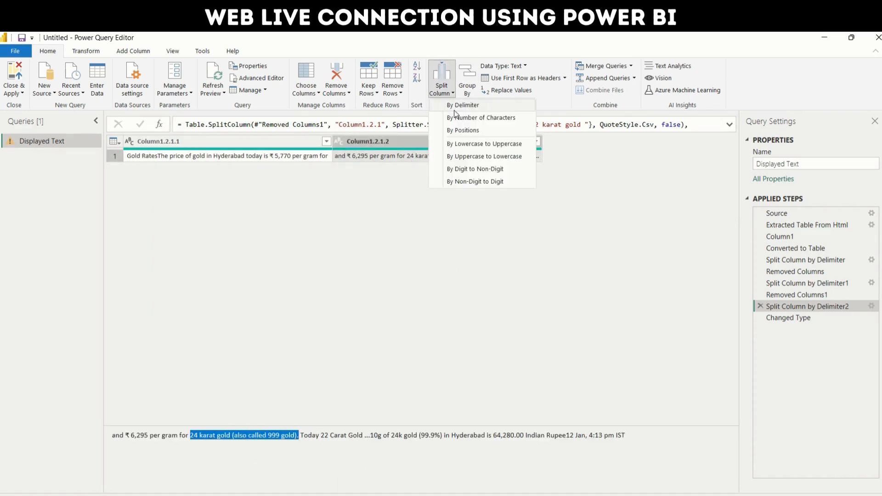
{"action": "left_click", "coordinate": [459, 165]}
{"action": "left_click", "coordinate": [504, 299]}
{"action": "left_click", "coordinate": [324, 210]}
{"action": "left_click", "coordinate": [309, 288]}
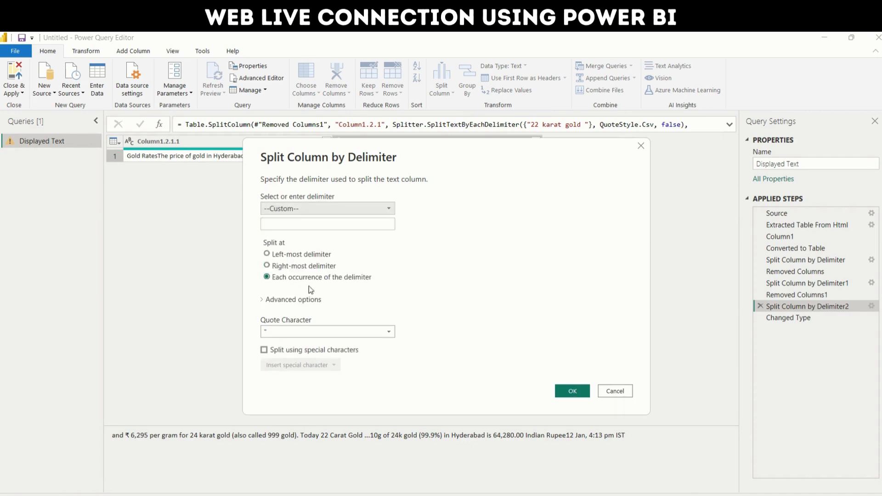
{"action": "left_click", "coordinate": [317, 224]}
{"action": "key", "text": "ctrl+v"}
{"action": "left_click", "coordinate": [276, 254]}
{"action": "left_click", "coordinate": [572, 392]}
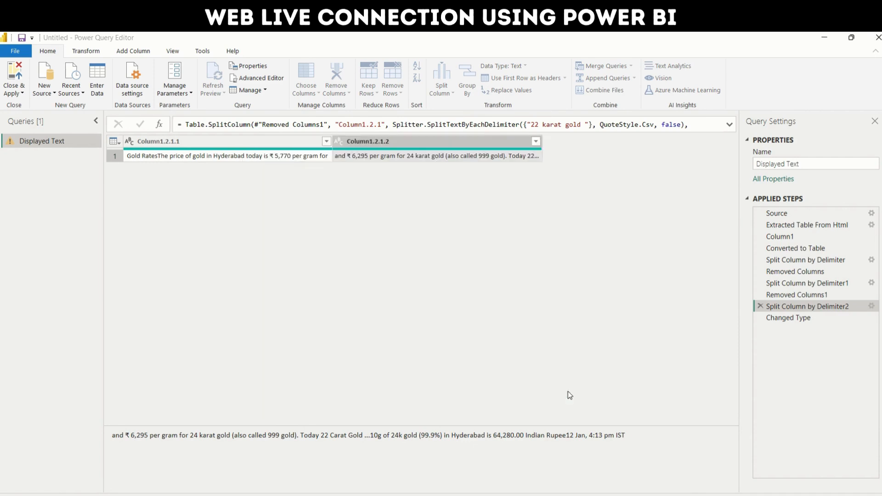
{"action": "left_click", "coordinate": [495, 156]}
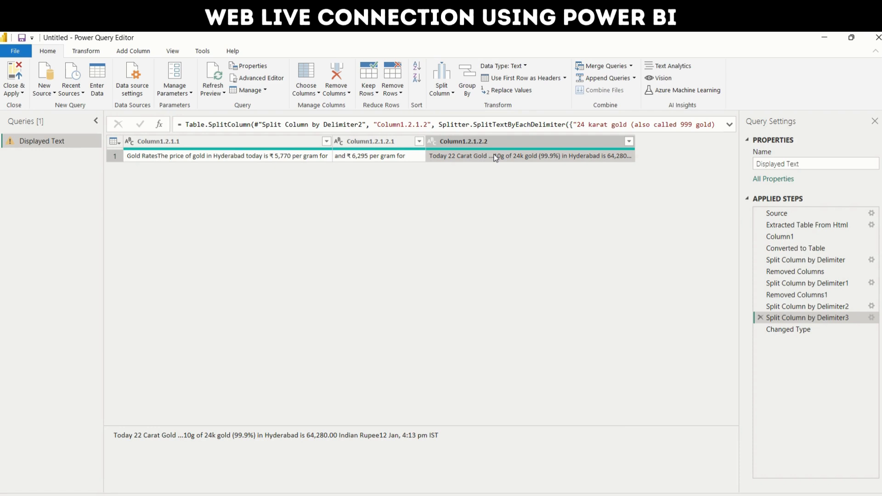
{"action": "left_click", "coordinate": [448, 93]}
{"action": "left_click", "coordinate": [475, 118]}
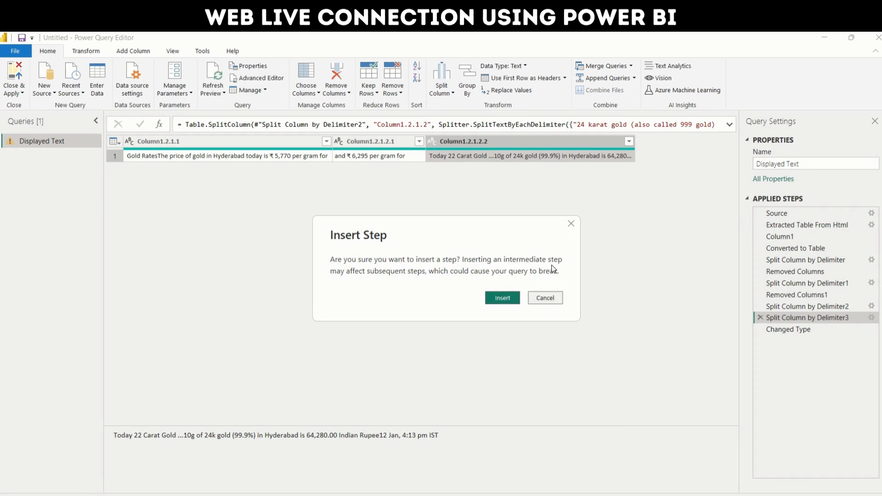
{"action": "left_click", "coordinate": [545, 298]}
Copy the text "Indian Rupee" from the full cell text of Column1.2.1.2.2.
{"action": "left_click_drag", "start_coordinate": [340, 435], "coordinate": [377, 436]}
{"action": "key", "text": "ctrl+c"}
{"action": "left_click", "coordinate": [385, 435]}
{"action": "left_click", "coordinate": [385, 436]}
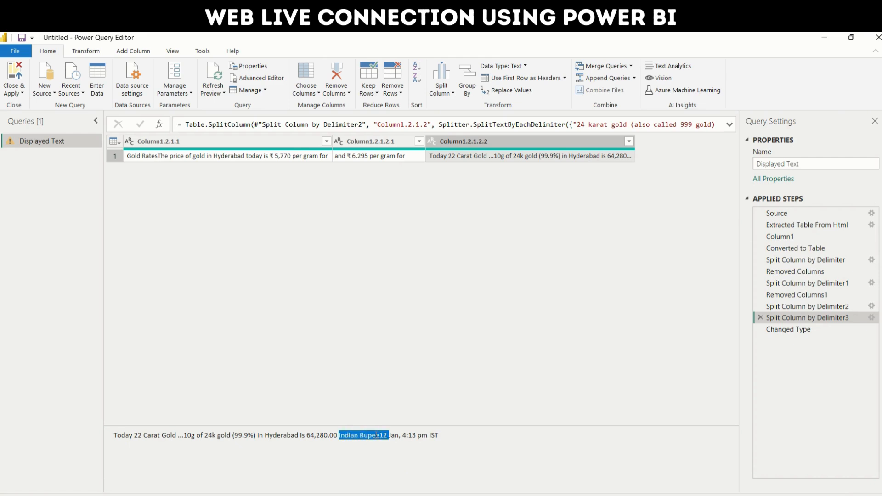
Split Column1.2.1.2.2 at each occurrence of the custom delimiter "Indian Rupee".
{"action": "left_click", "coordinate": [498, 141]}
{"action": "left_click", "coordinate": [445, 93]}
{"action": "left_click", "coordinate": [461, 107]}
{"action": "left_click", "coordinate": [501, 298]}
{"action": "left_click", "coordinate": [363, 209]}
{"action": "left_click", "coordinate": [323, 290]}
{"action": "key", "text": "ctrl+v"}
{"action": "left_click", "coordinate": [316, 255]}
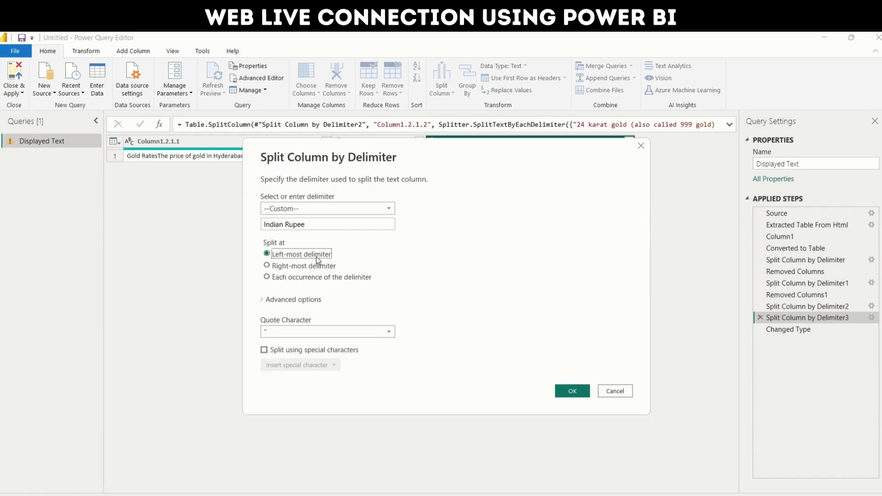
{"action": "left_click", "coordinate": [318, 279]}
{"action": "left_click", "coordinate": [570, 394]}
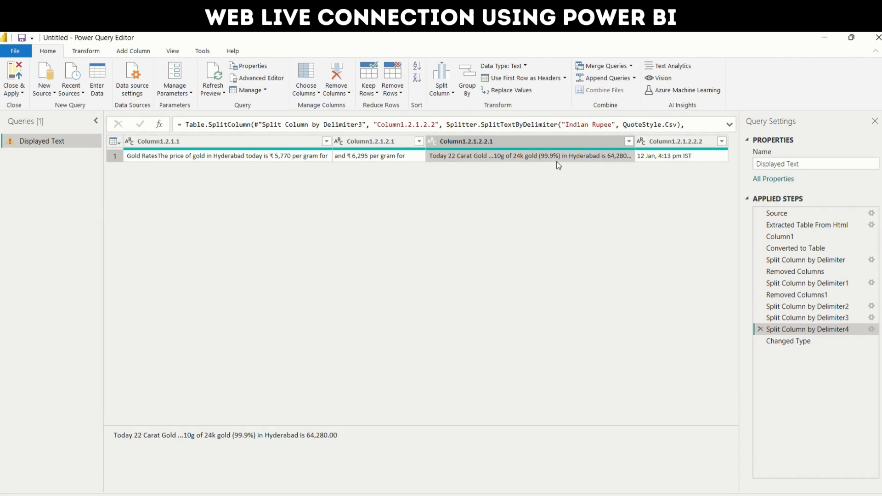
Split Column1.2.1.2.2.1 at the right-most occurrence of the custom delimiter "10g of 24k gold (99.9%) in Hyderabad is".
{"action": "left_click_drag", "start_coordinate": [305, 436], "coordinate": [192, 434]}
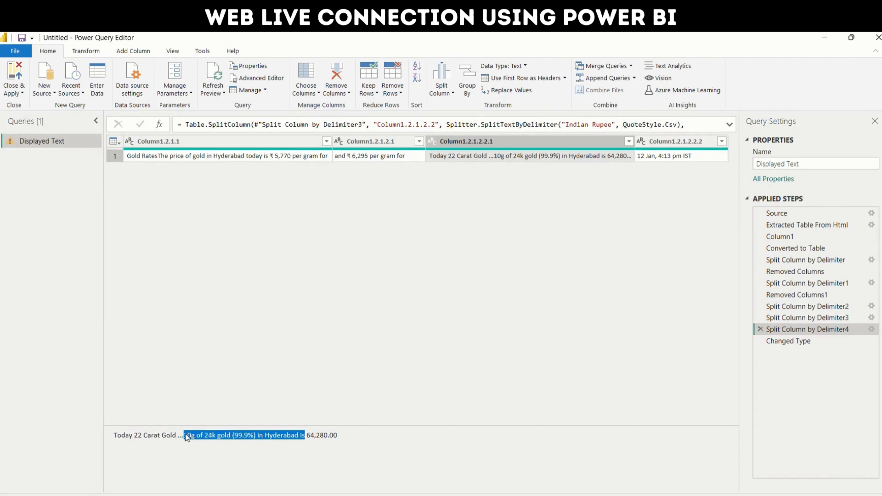
{"action": "left_click", "coordinate": [441, 80]}
{"action": "left_click", "coordinate": [498, 116]}
{"action": "left_click", "coordinate": [503, 298]}
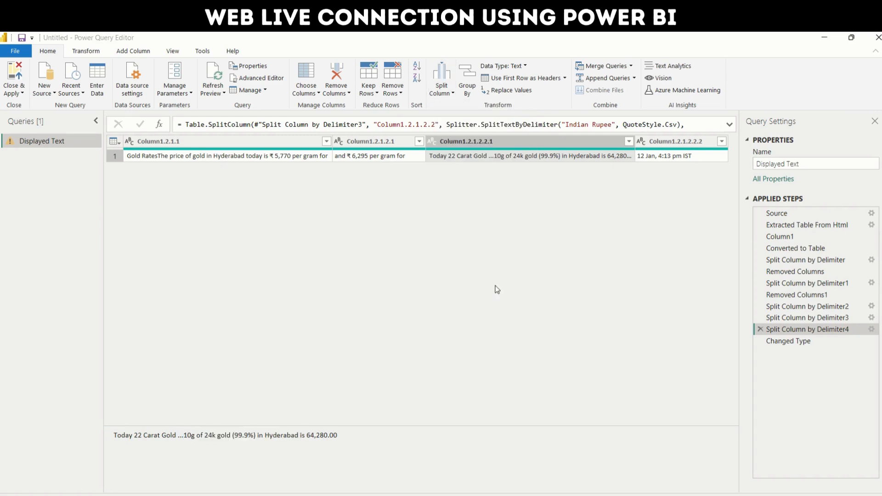
{"action": "left_click", "coordinate": [311, 207]}
{"action": "left_click", "coordinate": [303, 288]}
{"action": "type", "text": "10g of 24k gold (99.9%) in Hyderabad is"}
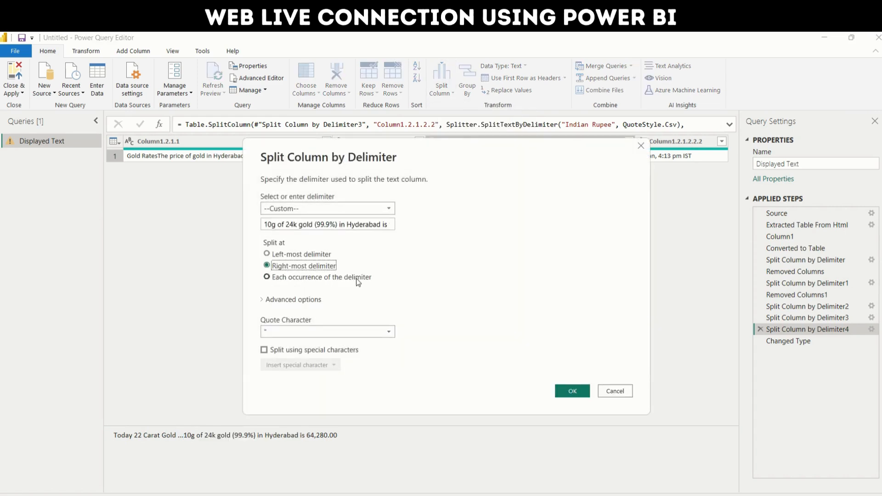
{"action": "left_click", "coordinate": [566, 390]}
{"action": "left_click_drag", "start_coordinate": [527, 488], "coordinate": [732, 382]}
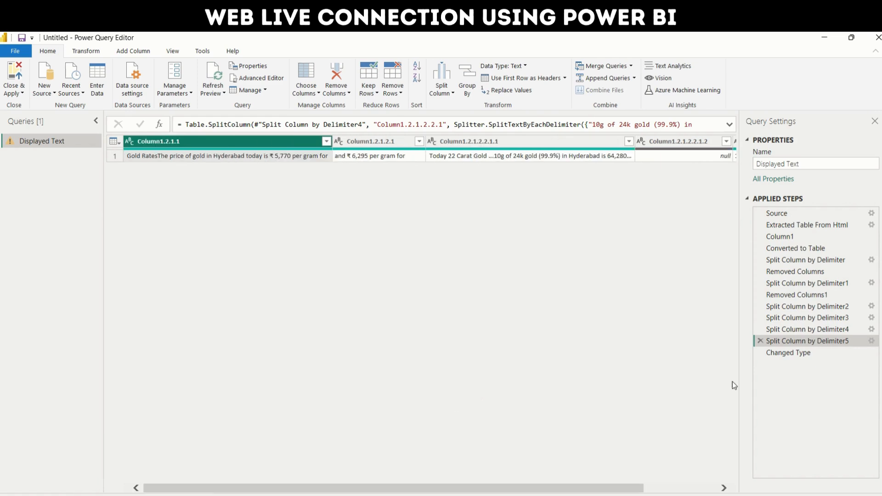
Delete the Changed Type step, switch the last delimiter split to the left-most delimiter, and check the Column1.2.1.2.2.1.1 cell text.
{"action": "left_click", "coordinate": [772, 352]}
{"action": "left_click", "coordinate": [761, 352]}
{"action": "double_click", "coordinate": [778, 340]}
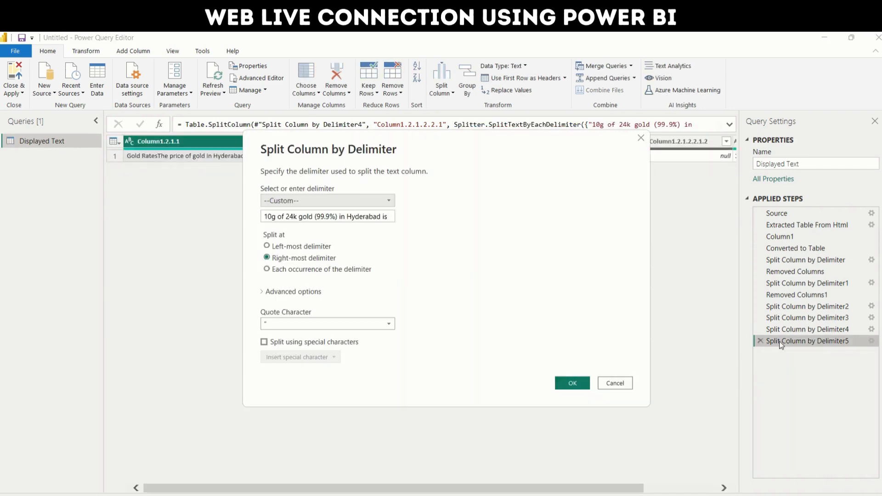
{"action": "left_click", "coordinate": [305, 247]}
{"action": "left_click", "coordinate": [574, 383]}
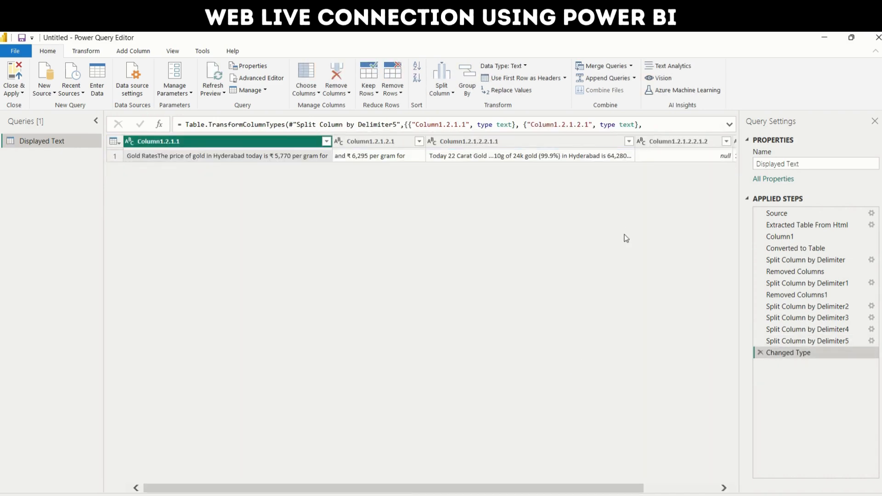
{"action": "left_click", "coordinate": [460, 155]}
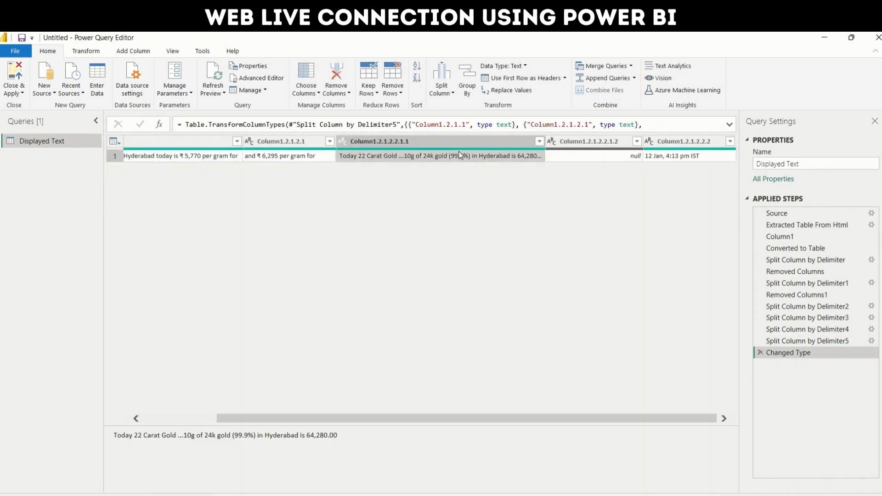
Delete the Changed Type step, change the last split to the right-most custom delimiter "Hyderabad", and remove Column1.2.1.2.2.1.1.
{"action": "left_click", "coordinate": [760, 353]}
{"action": "double_click", "coordinate": [794, 341]}
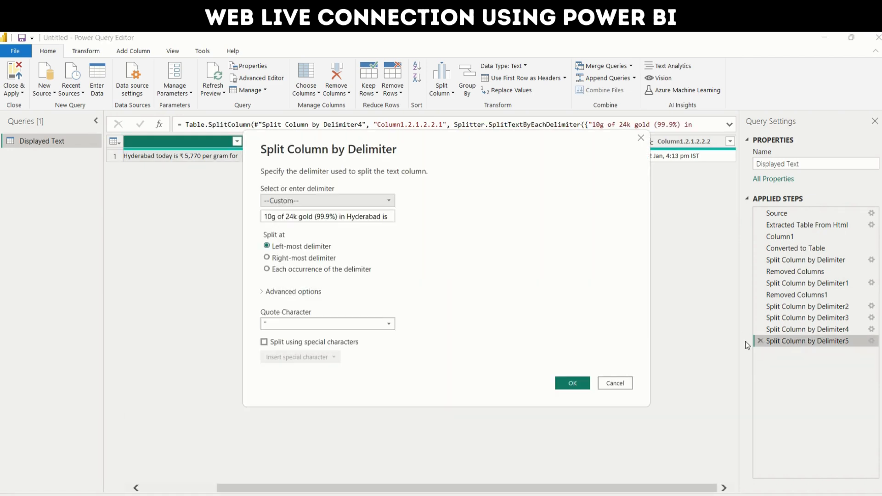
{"action": "left_click_drag", "start_coordinate": [346, 217], "coordinate": [218, 215]}
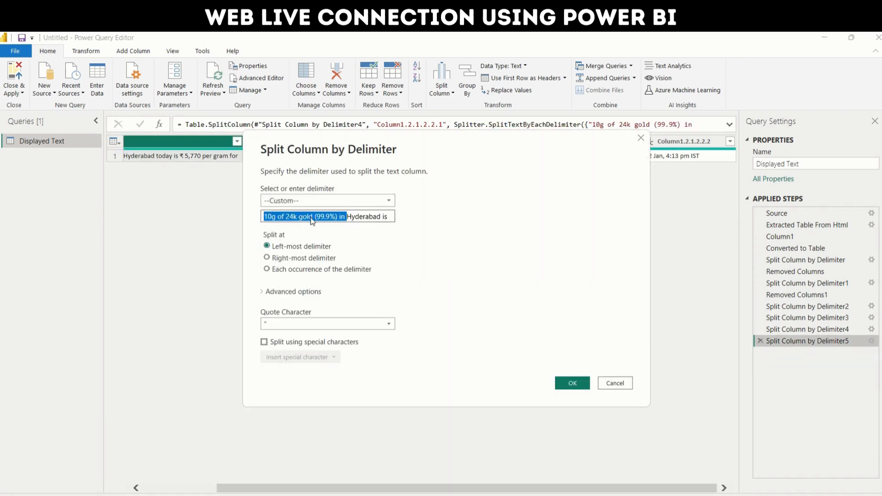
{"action": "key", "text": "BackSpace"}
{"action": "left_click", "coordinate": [312, 258]}
{"action": "key", "text": "BackSpace"}
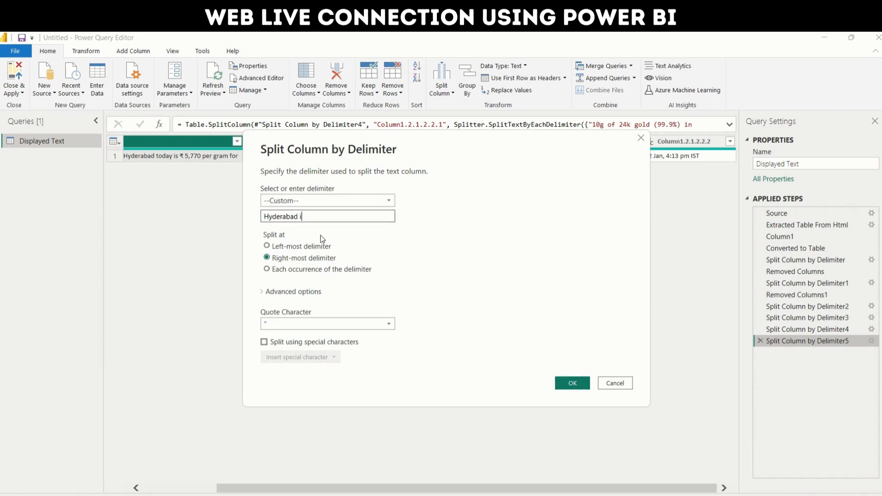
{"action": "left_click", "coordinate": [573, 384]}
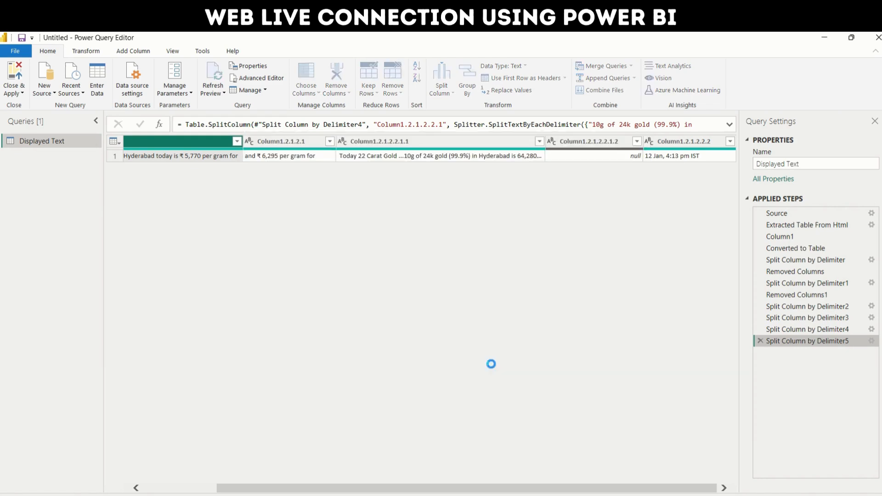
{"action": "right_click", "coordinate": [447, 142]}
{"action": "left_click", "coordinate": [464, 159]}
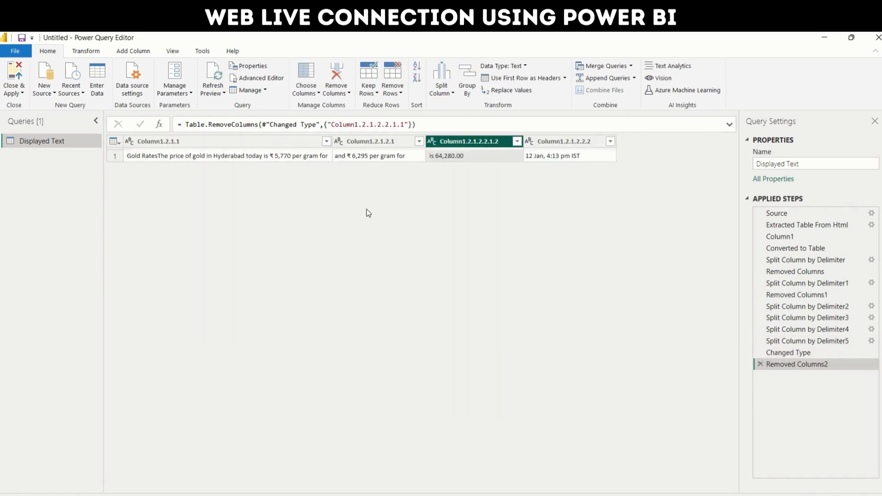
{"action": "left_click", "coordinate": [569, 141]}
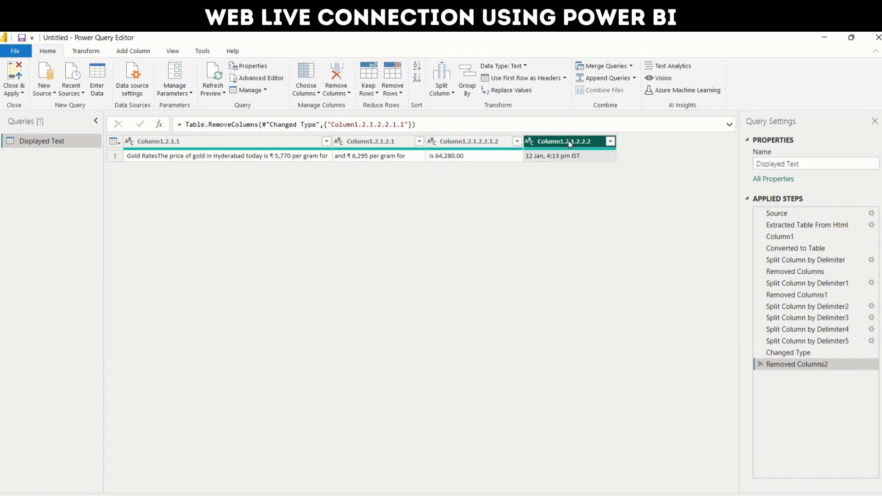
{"action": "right_click", "coordinate": [569, 140]}
{"action": "left_click", "coordinate": [435, 88]}
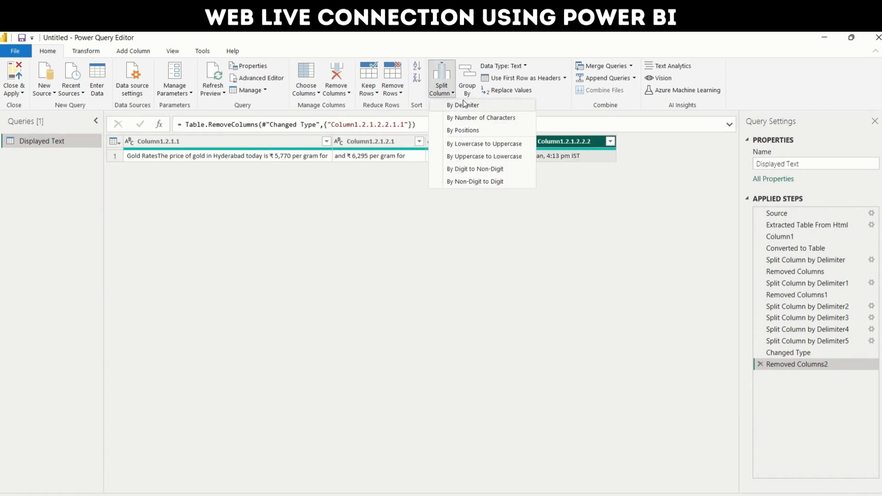
{"action": "left_click", "coordinate": [464, 105]}
{"action": "left_click", "coordinate": [322, 209]}
{"action": "left_click", "coordinate": [327, 213]}
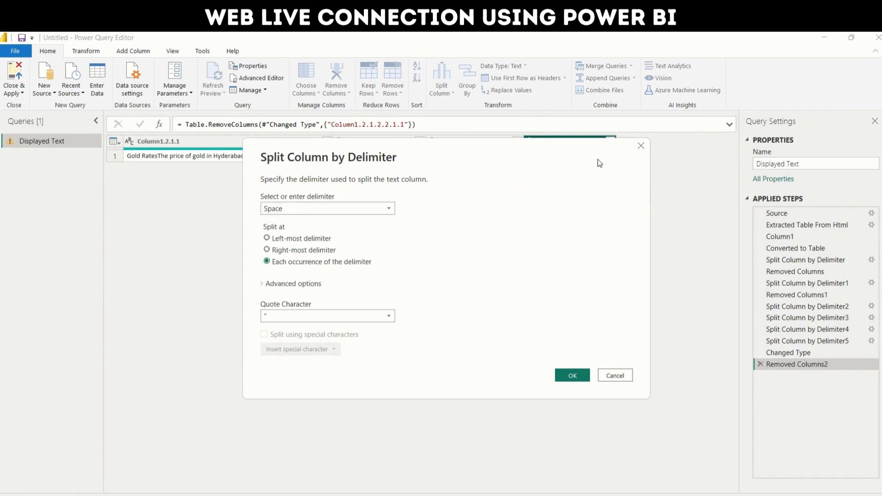
{"action": "left_click", "coordinate": [641, 146]}
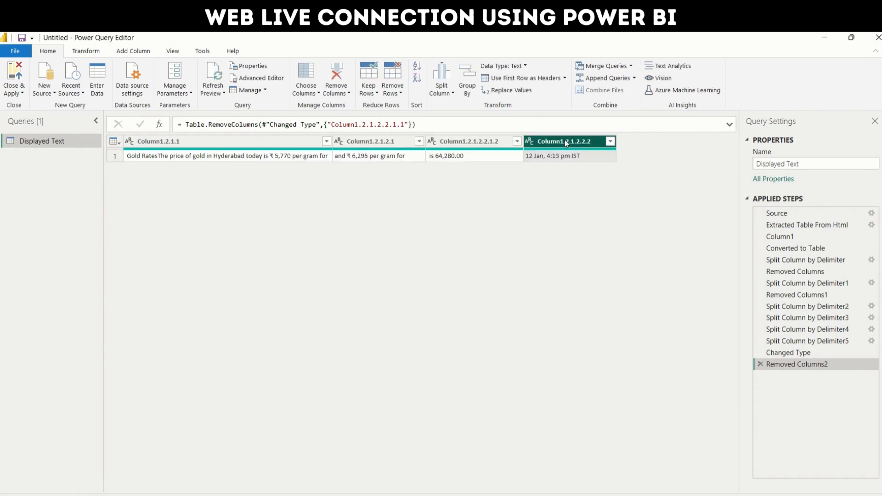
Check the cell texts at the recent applied steps, going back to the Split Column by Delimiter4 step.
{"action": "left_click", "coordinate": [304, 158]}
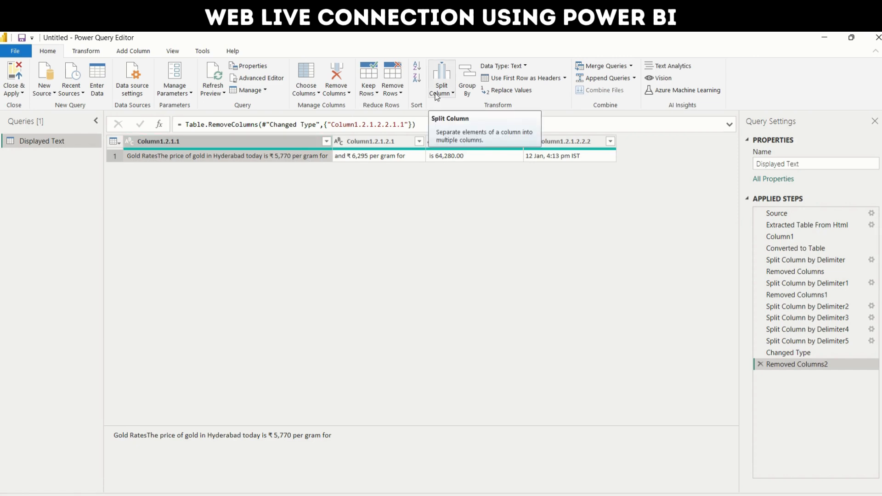
{"action": "left_click", "coordinate": [782, 354]}
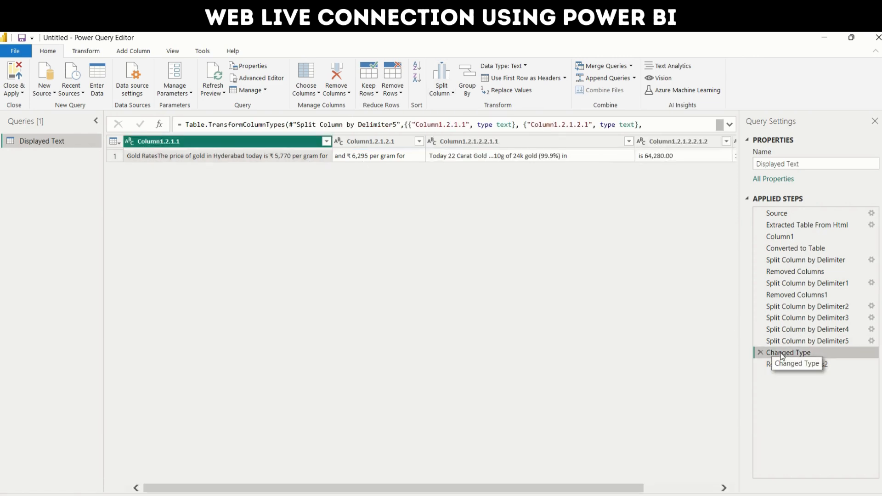
{"action": "left_click", "coordinate": [787, 342]}
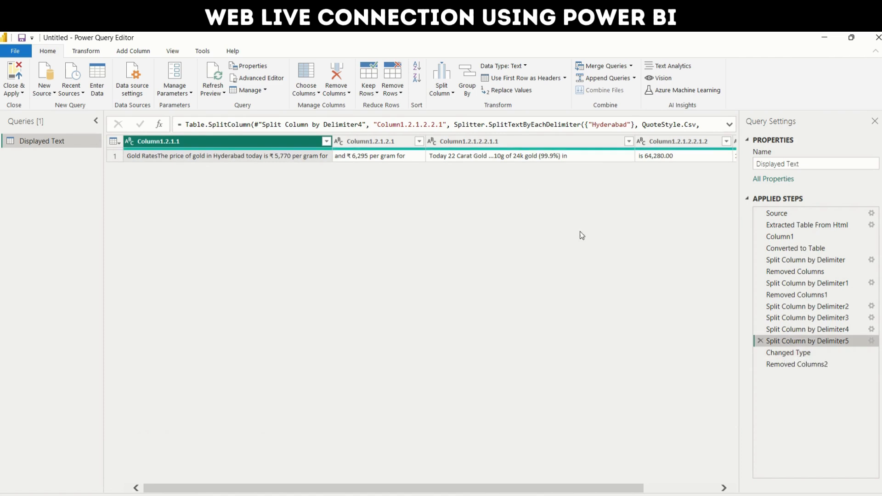
{"action": "left_click", "coordinate": [569, 159]}
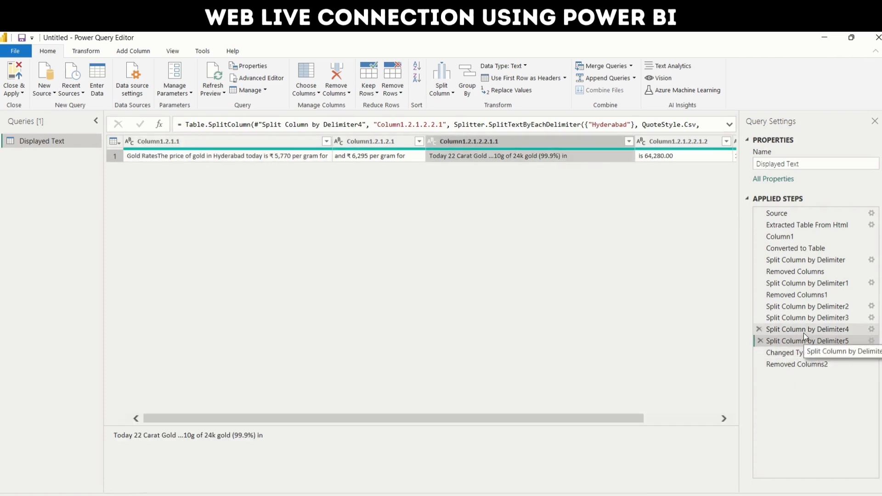
{"action": "left_click", "coordinate": [804, 333]}
{"action": "left_click", "coordinate": [596, 158]}
Insert a split of Column1.2.1.1 at the right-most custom delimiter "is" after the Split Column by Delimiter4 step.
{"action": "left_click", "coordinate": [276, 154]}
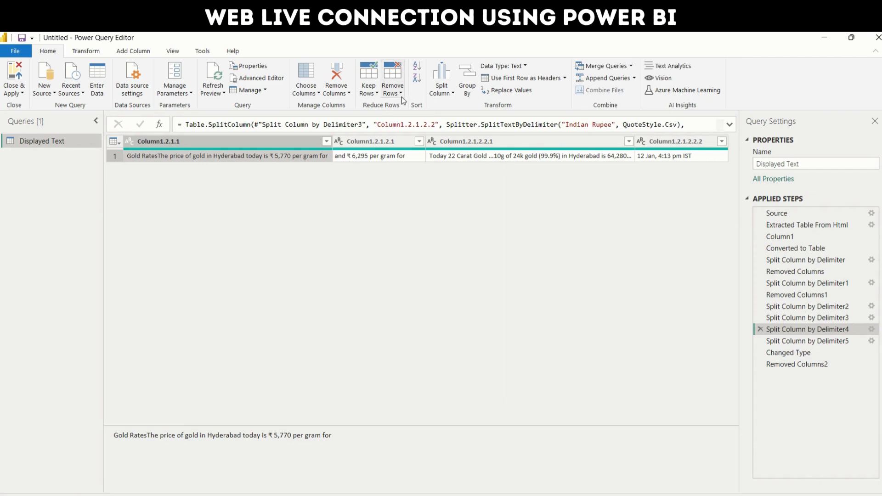
{"action": "left_click", "coordinate": [441, 87]}
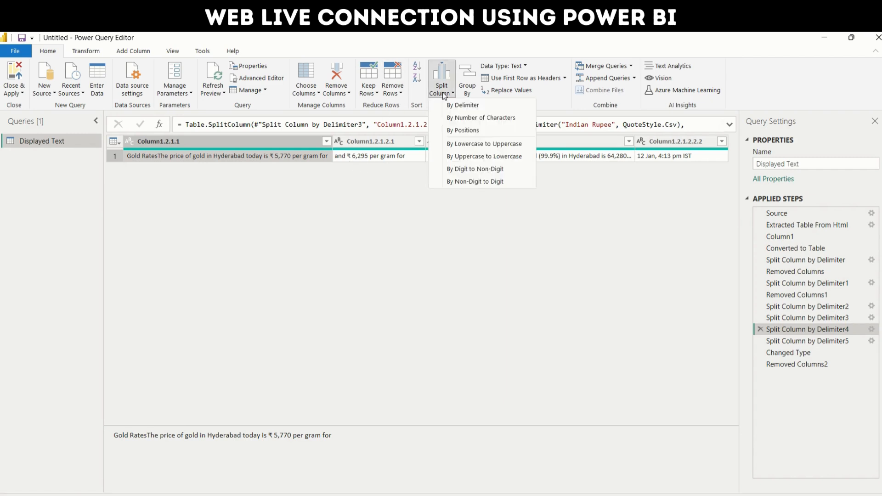
{"action": "left_click", "coordinate": [466, 106]}
{"action": "left_click", "coordinate": [501, 299]}
{"action": "left_click", "coordinate": [388, 210]}
{"action": "left_click", "coordinate": [321, 290]}
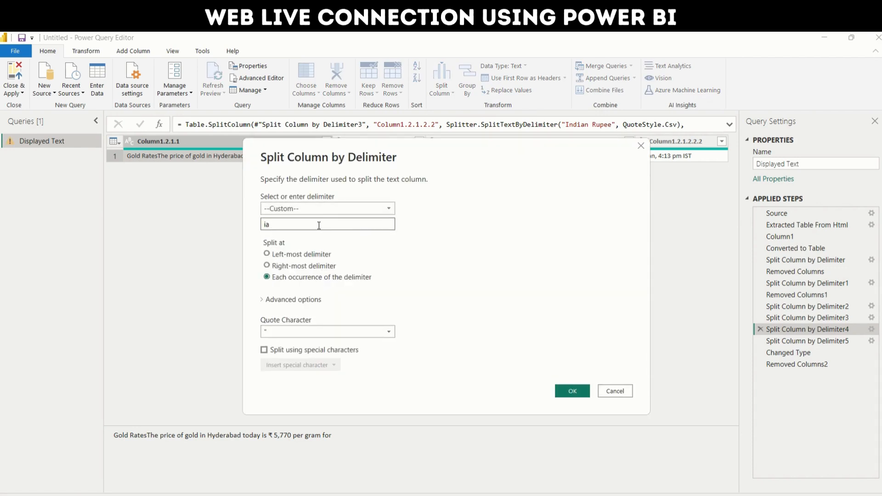
{"action": "left_click", "coordinate": [313, 266]}
{"action": "left_click", "coordinate": [582, 392]}
Remove Column1.2.1.1.1 as an inserted step, keeping the column with the first gold price.
{"action": "right_click", "coordinate": [240, 141]}
{"action": "left_click", "coordinate": [272, 163]}
{"action": "left_click", "coordinate": [510, 305]}
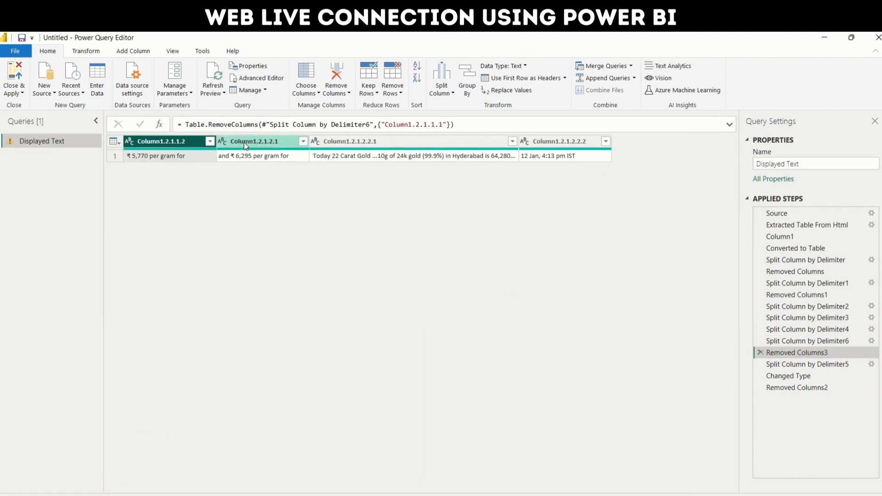
Insert a split of Column1.2.1.2.1 at each occurrence of the custom delimiter "and".
{"action": "left_click", "coordinate": [266, 142]}
{"action": "left_click", "coordinate": [442, 85]}
{"action": "left_click", "coordinate": [455, 115]}
{"action": "left_click", "coordinate": [505, 304]}
{"action": "left_click", "coordinate": [352, 209]}
{"action": "left_click", "coordinate": [328, 291]}
{"action": "left_click", "coordinate": [322, 225]}
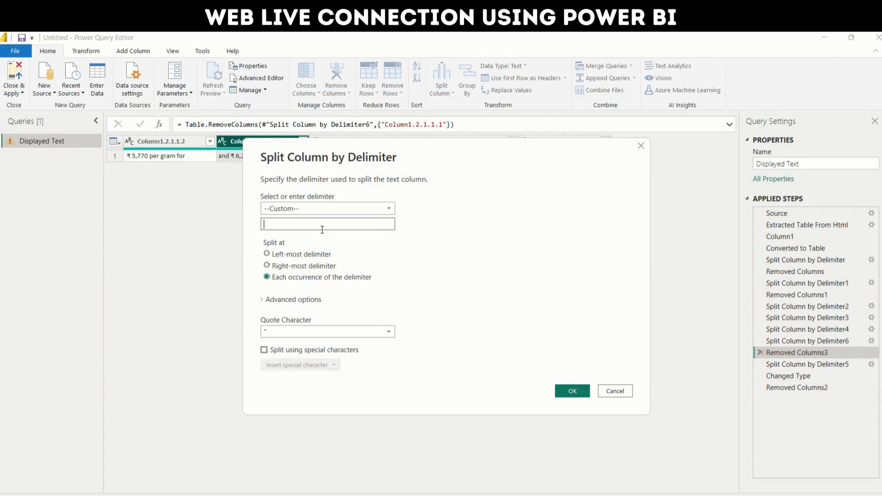
{"action": "type", "text": "and"}
{"action": "key", "text": "Return"}
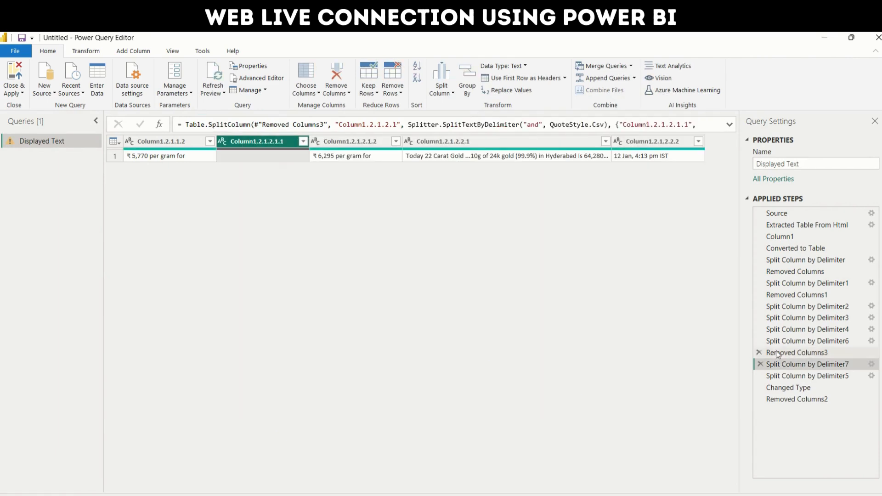
Delete the applied steps Split Column by Delimiter7, Removed Columns2 and Changed Type.
{"action": "left_click", "coordinate": [802, 399]}
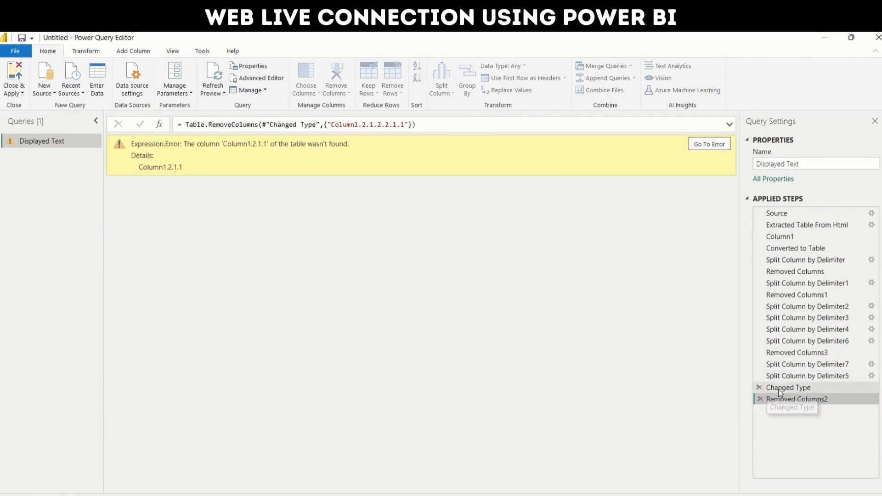
{"action": "left_click", "coordinate": [792, 376]}
{"action": "left_click_drag", "start_coordinate": [804, 366], "coordinate": [796, 403]}
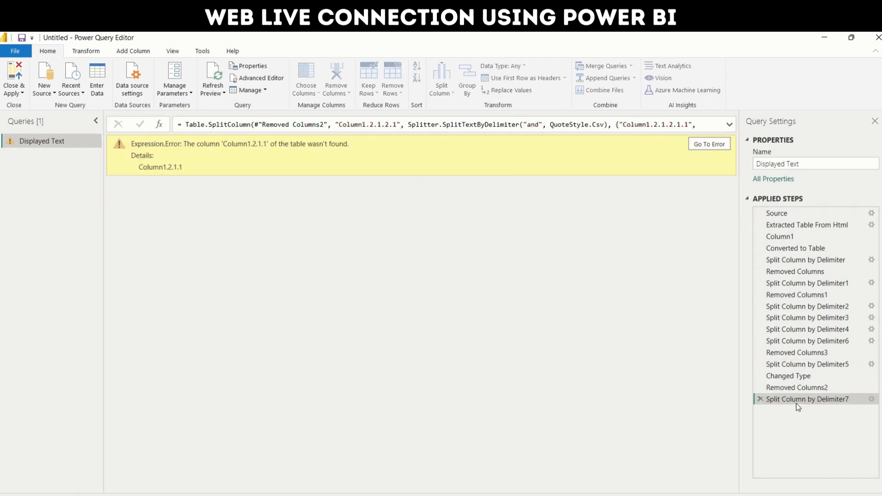
{"action": "left_click", "coordinate": [759, 398]}
{"action": "left_click", "coordinate": [762, 388]}
{"action": "left_click", "coordinate": [761, 376]}
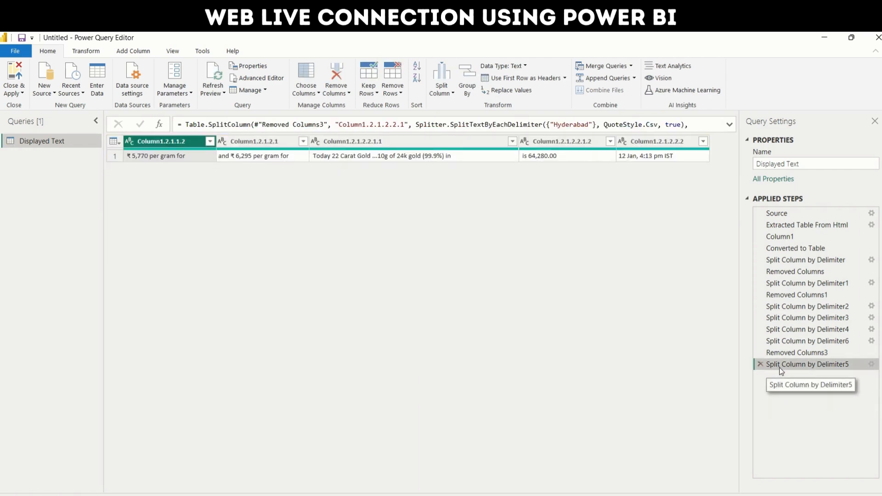
Remove Column1.2.1.2.2.1.1, which holds the text "Today 22 Carat Gold", after the Split Column by Delimiter5 step.
{"action": "left_click", "coordinate": [432, 141]}
{"action": "right_click", "coordinate": [433, 142]}
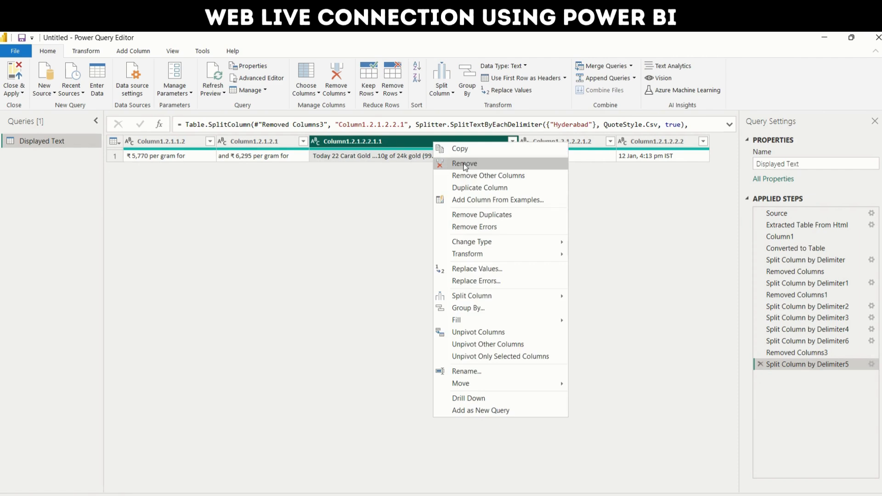
{"action": "left_click", "coordinate": [442, 162]}
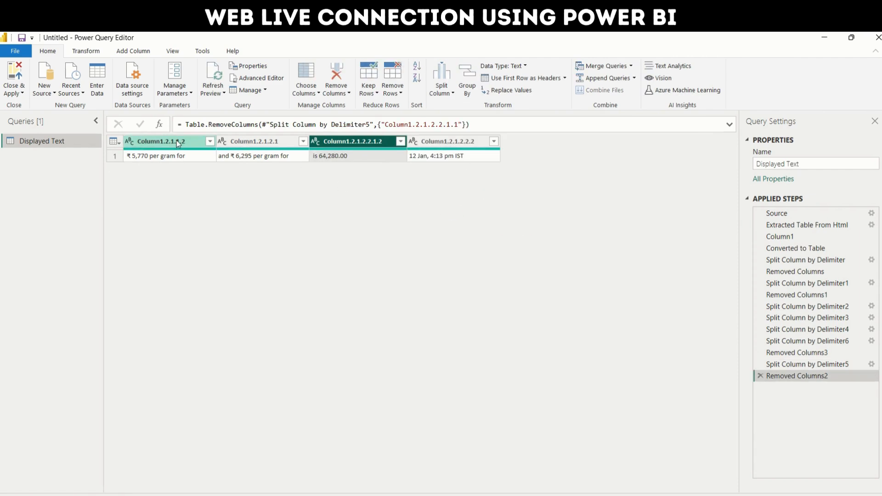
Split Column1.2.1.1.2 at the left-most occurrence of the custom delimiter "per gram".
{"action": "left_click", "coordinate": [279, 140]}
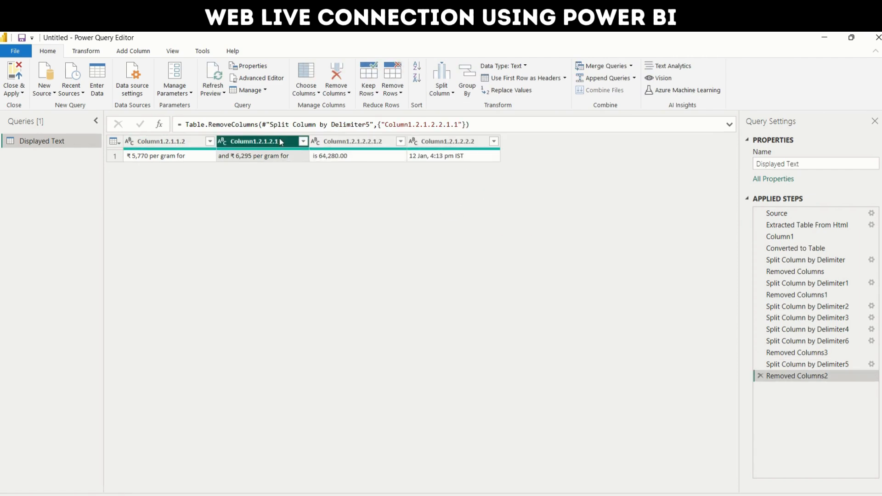
{"action": "right_click", "coordinate": [171, 144]}
{"action": "left_click", "coordinate": [321, 98]}
{"action": "left_click", "coordinate": [442, 80]}
{"action": "left_click", "coordinate": [468, 107]}
{"action": "left_click", "coordinate": [319, 208]}
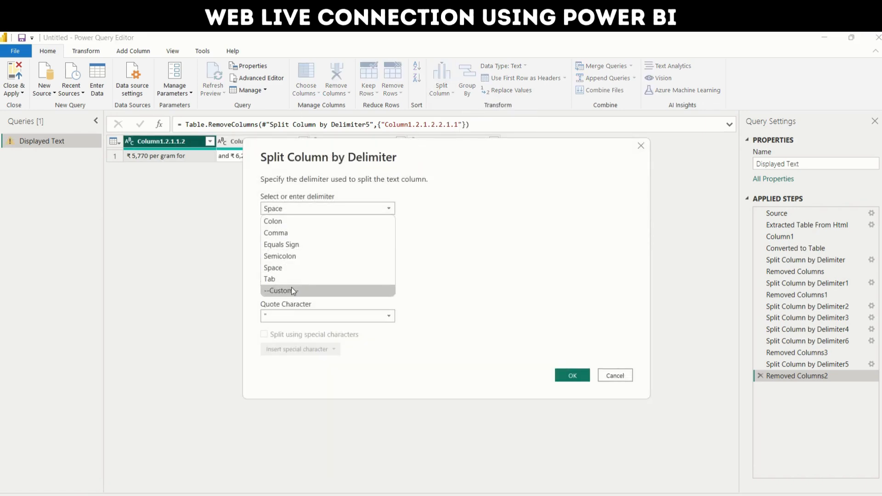
{"action": "left_click", "coordinate": [291, 287]}
{"action": "type", "text": "per gram"}
{"action": "left_click", "coordinate": [299, 254]}
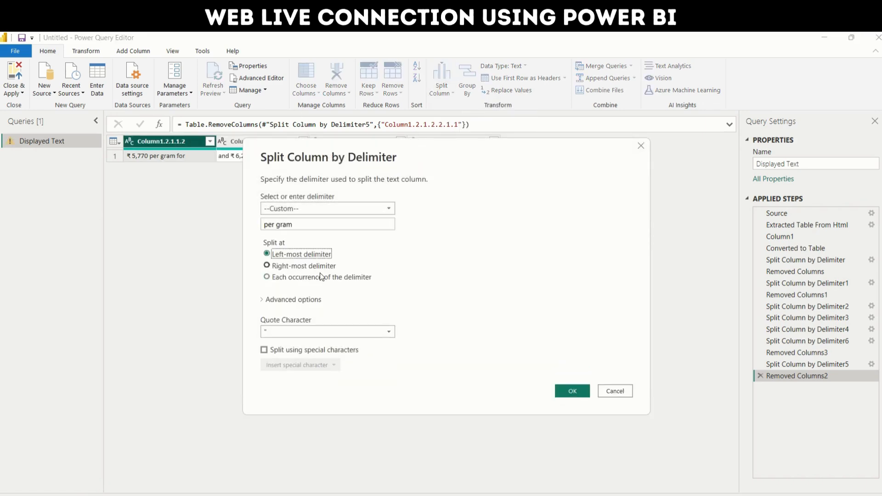
{"action": "left_click", "coordinate": [573, 391]}
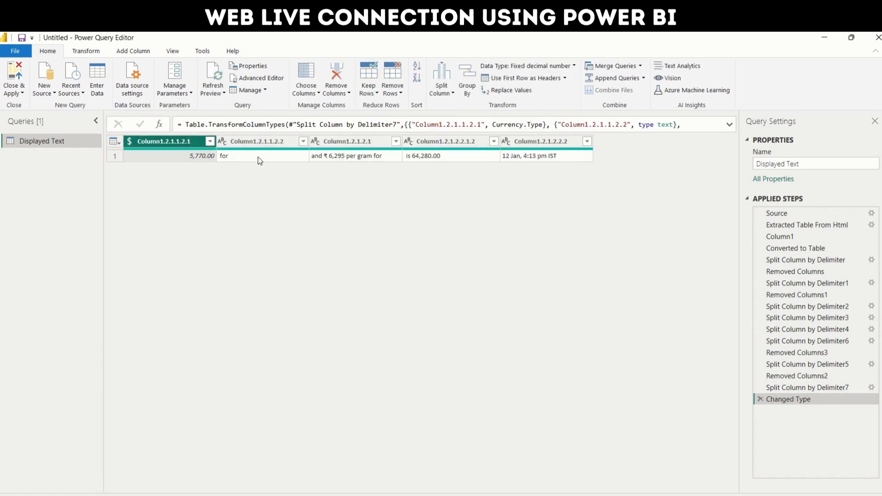
{"action": "left_click", "coordinate": [130, 141]}
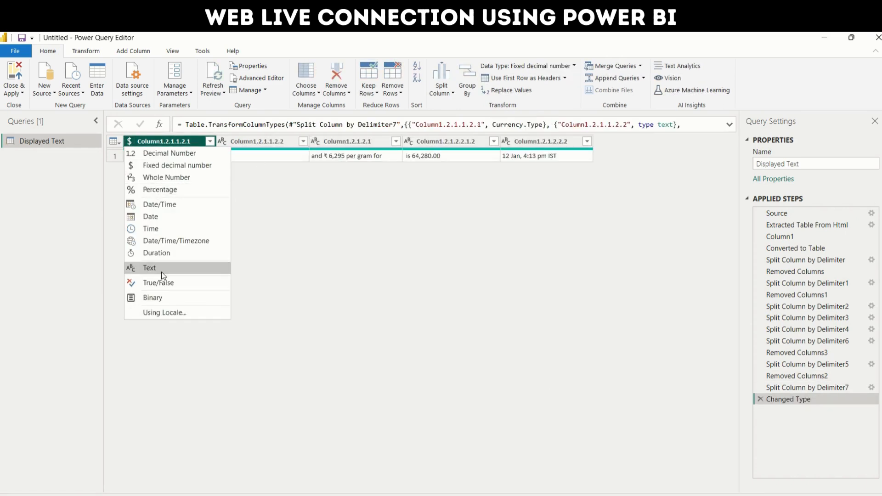
{"action": "left_click", "coordinate": [210, 142]}
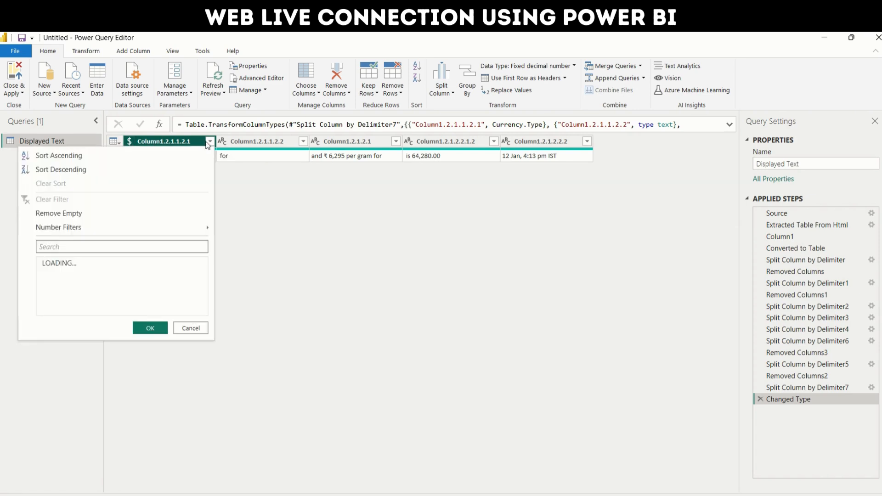
{"action": "left_click", "coordinate": [130, 142]}
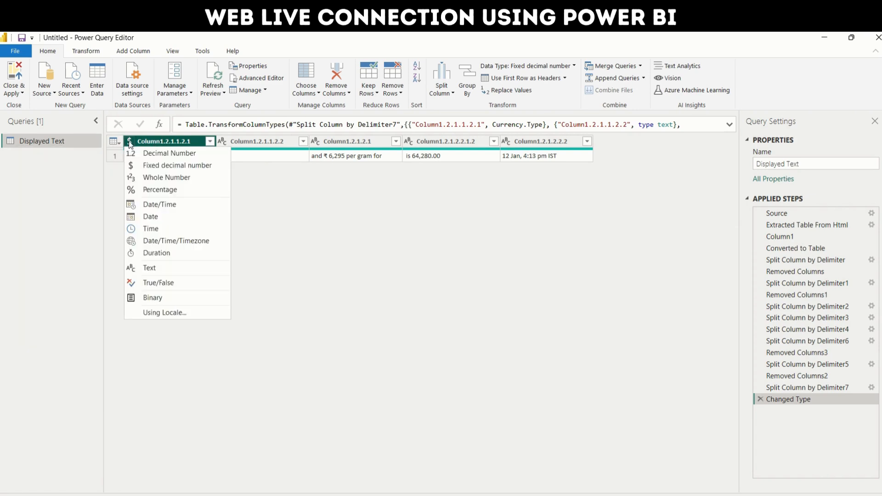
Remove Column1.2.1.1.2.2 and split Column1.2.1.2.1 at the right-most occurrence of the custom delimiter "and".
{"action": "right_click", "coordinate": [255, 146]}
{"action": "left_click", "coordinate": [306, 170]}
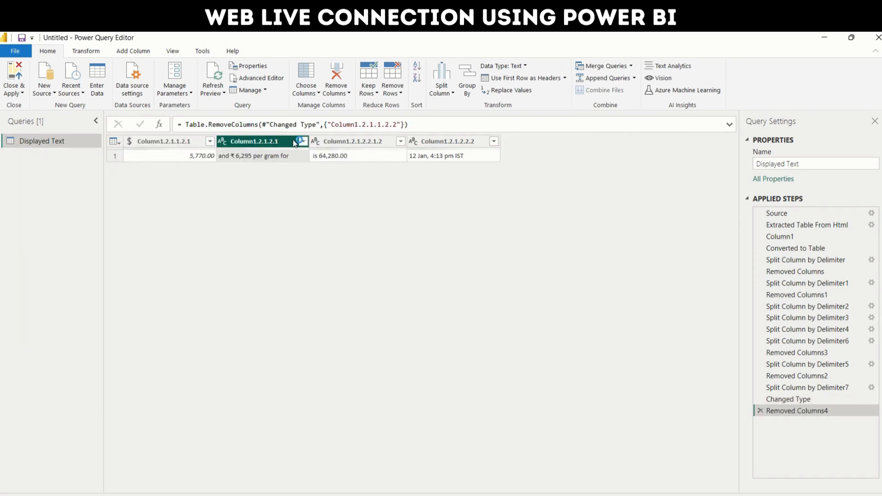
{"action": "left_click", "coordinate": [444, 90]}
{"action": "left_click", "coordinate": [458, 113]}
{"action": "left_click", "coordinate": [340, 209]}
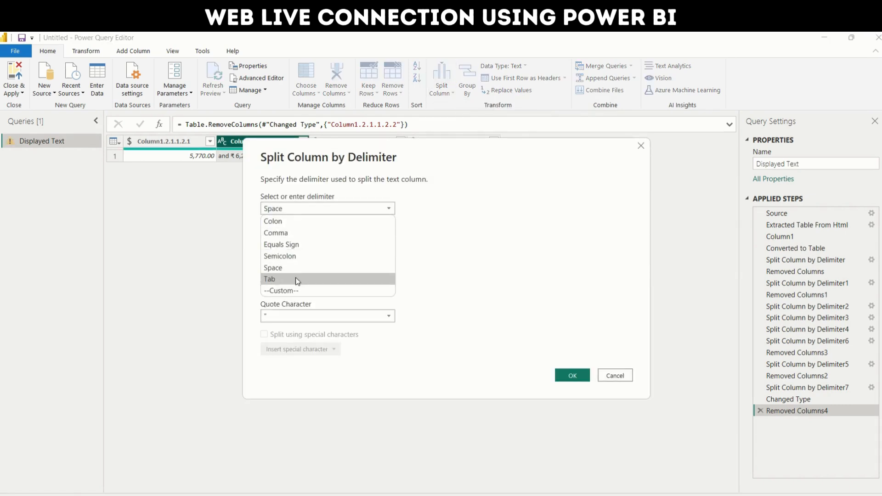
{"action": "left_click", "coordinate": [295, 290]}
{"action": "left_click", "coordinate": [305, 225]}
{"action": "type", "text": "and"}
{"action": "left_click", "coordinate": [315, 254]}
{"action": "left_click", "coordinate": [310, 267]}
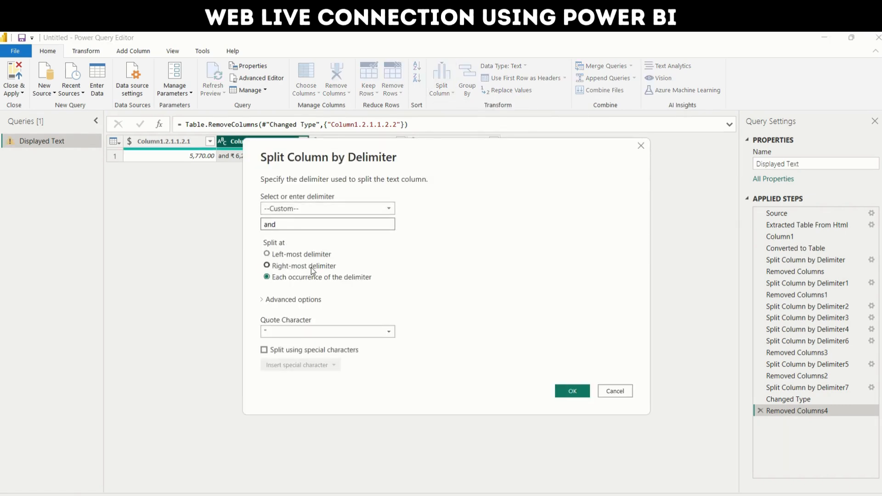
{"action": "left_click", "coordinate": [572, 391]}
Remove the empty Column1.2.1.2.1.1 and split the second per-gram price column at the right-most custom delimiter "per gram".
{"action": "right_click", "coordinate": [289, 153]}
{"action": "left_click", "coordinate": [318, 162]}
{"action": "left_click", "coordinate": [442, 82]}
{"action": "left_click", "coordinate": [460, 110]}
{"action": "left_click", "coordinate": [340, 209]}
{"action": "left_click", "coordinate": [298, 289]}
{"action": "left_click", "coordinate": [309, 226]}
{"action": "type", "text": "per gram"}
{"action": "left_click", "coordinate": [327, 268]}
{"action": "left_click", "coordinate": [573, 391]}
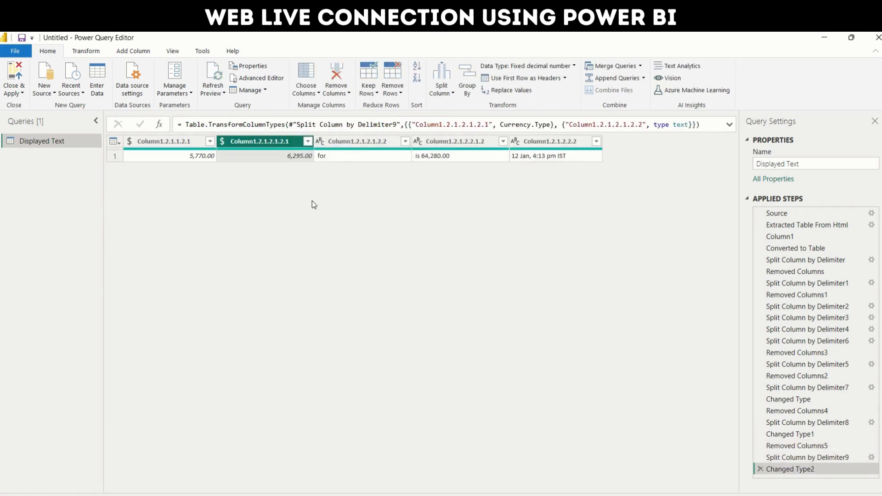
Remove Column1.2.1.2.1.2.2, which holds the text "for", and rename the first price column "22K 1gm".
{"action": "right_click", "coordinate": [359, 142]}
{"action": "left_click", "coordinate": [370, 163]}
{"action": "left_click", "coordinate": [163, 139]}
{"action": "double_click", "coordinate": [164, 139]}
{"action": "type", "text": "22K 1gm"}
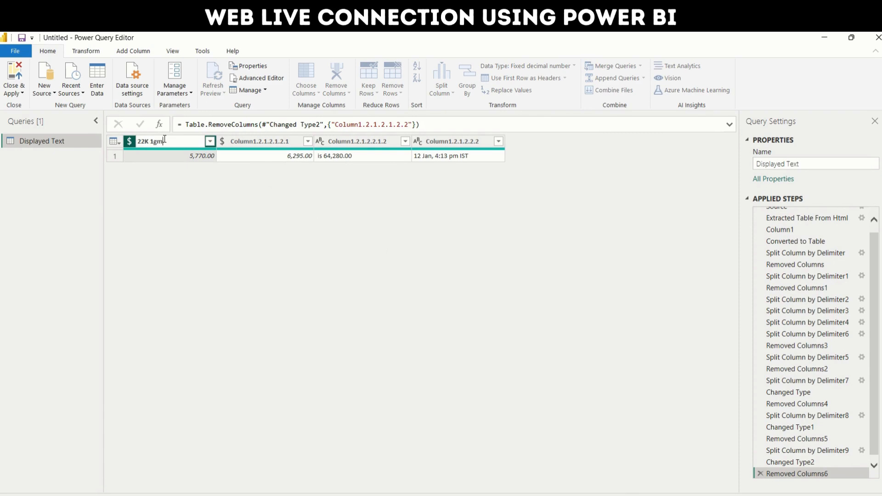
{"action": "key", "text": "Return"}
Rename the second price column, Column1.2.1.2.1.2.1, as "24k 1gm".
{"action": "left_click", "coordinate": [259, 141]}
{"action": "double_click", "coordinate": [259, 141]}
{"action": "type", "text": "24"}
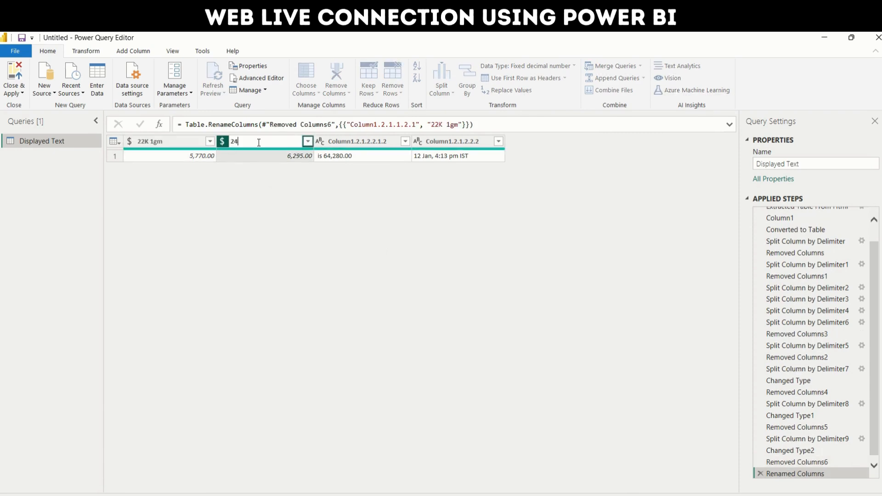
{"action": "type", "text": " 1gm"}
{"action": "key", "text": "Return"}
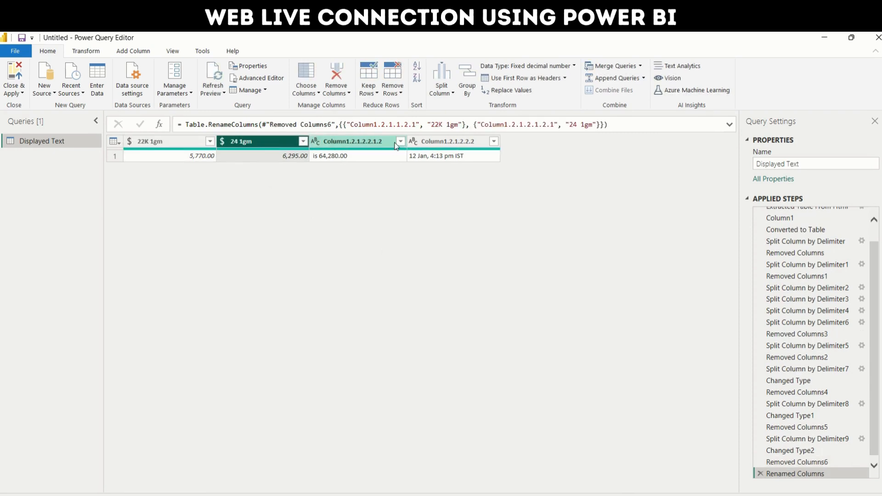
{"action": "type", "text": "k"}
{"action": "key", "text": "Return"}
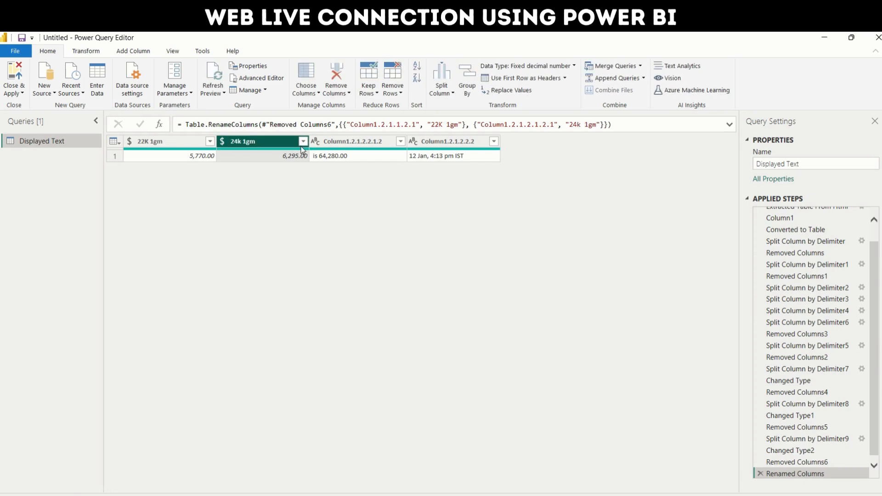
Split Column1.2.1.2.2.1.2 at the left-most custom delimiter "is" and remove the resulting empty column.
{"action": "left_click", "coordinate": [351, 143]}
{"action": "left_click", "coordinate": [441, 83]}
{"action": "left_click", "coordinate": [457, 125]}
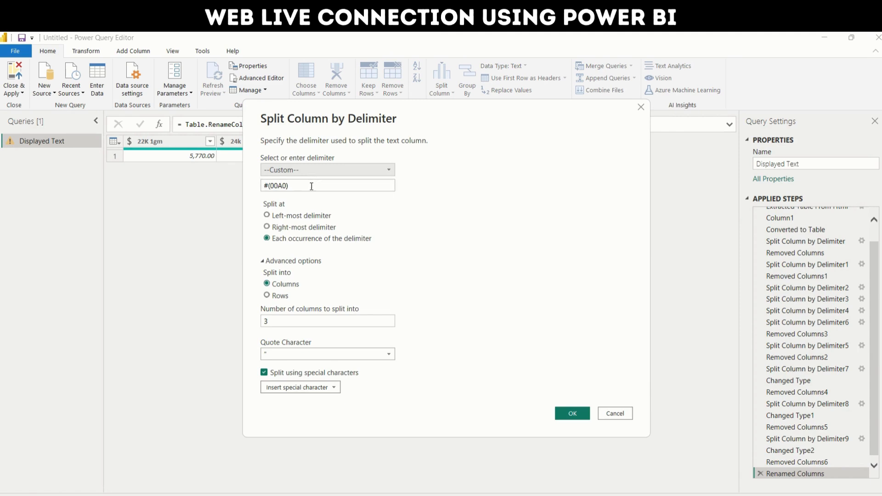
{"action": "left_click_drag", "start_coordinate": [404, 111], "coordinate": [522, 237]}
{"action": "triple_click", "coordinate": [387, 318]}
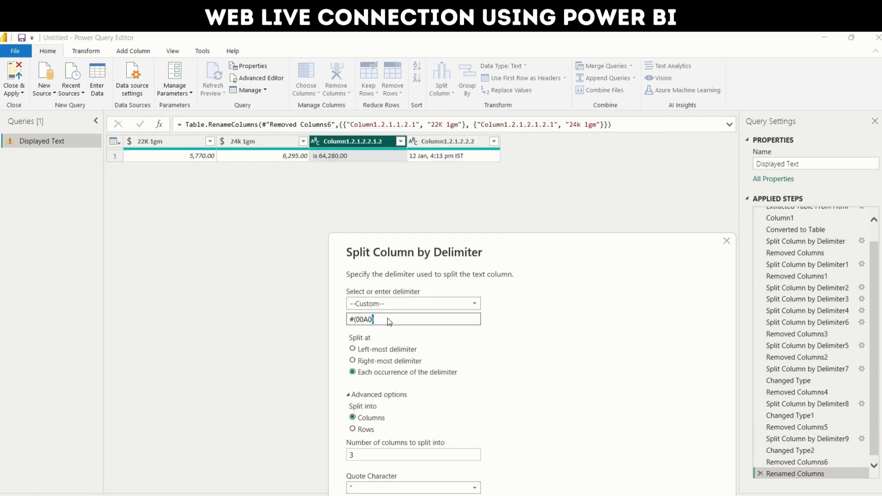
{"action": "key", "text": "BackSpace"}
{"action": "type", "text": "is"}
{"action": "left_click", "coordinate": [390, 360]}
{"action": "left_click", "coordinate": [387, 349]}
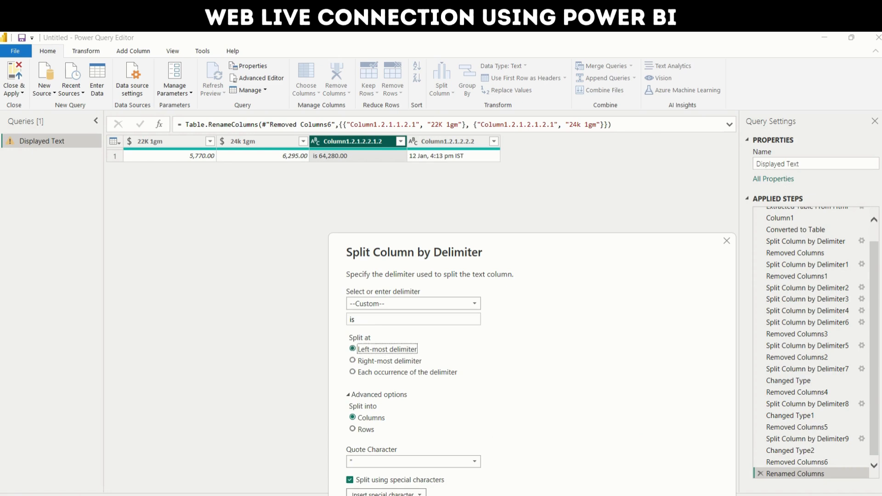
{"action": "key", "text": "Return"}
{"action": "right_click", "coordinate": [371, 141]}
{"action": "left_click", "coordinate": [403, 163]}
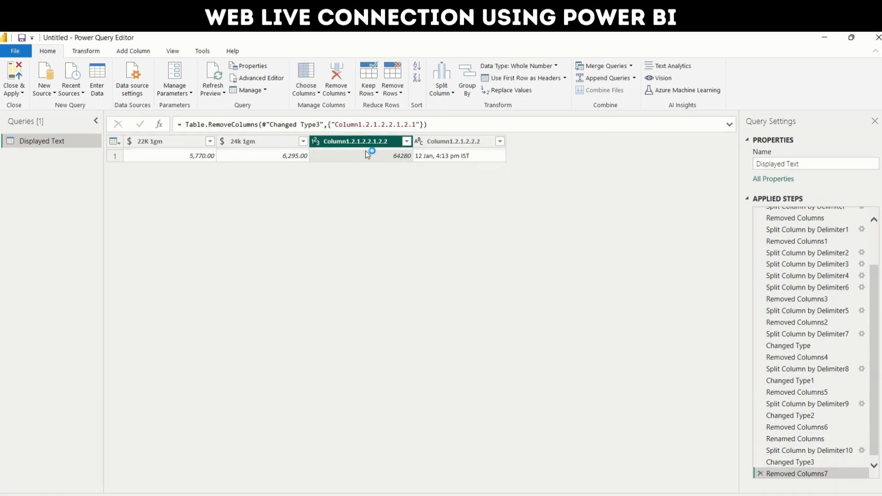
Set the remaining price column Column1.2.1.2.2.1.2.2 to the Decimal Number type and rename it "24k 10gm".
{"action": "left_click", "coordinate": [317, 141]}
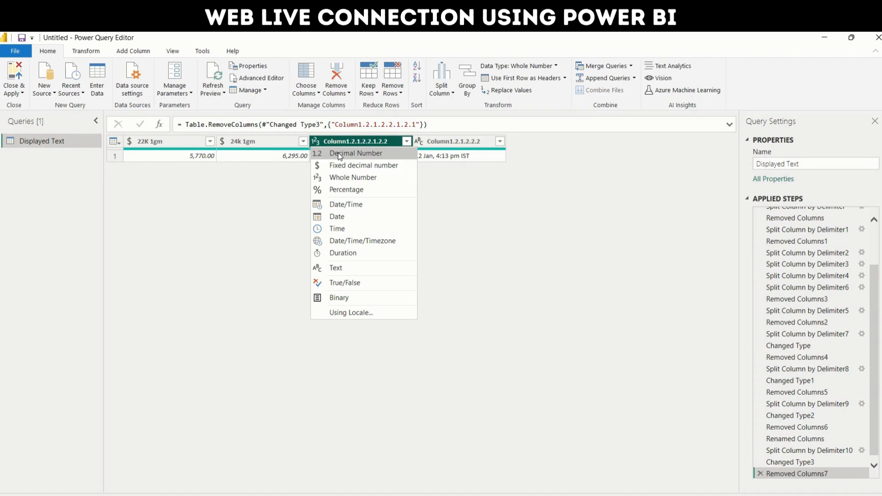
{"action": "left_click", "coordinate": [340, 155]}
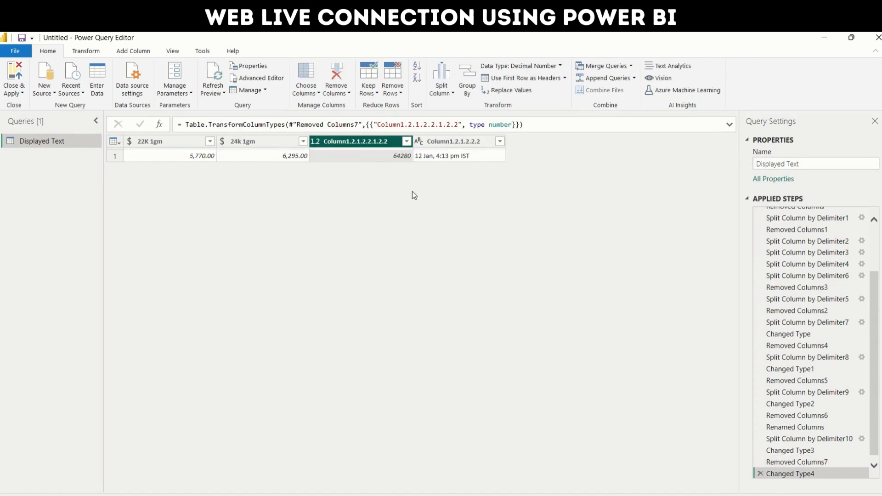
{"action": "double_click", "coordinate": [384, 143]}
{"action": "type", "text": "24k 10G"}
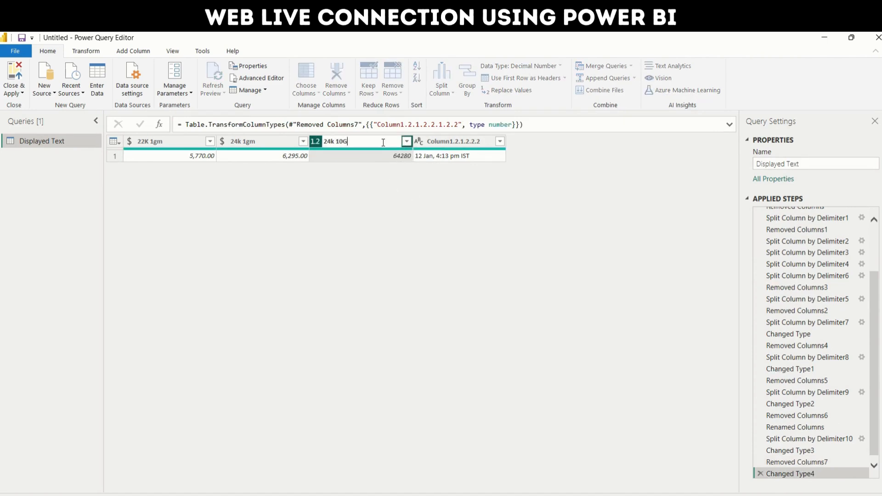
{"action": "key", "text": "Return"}
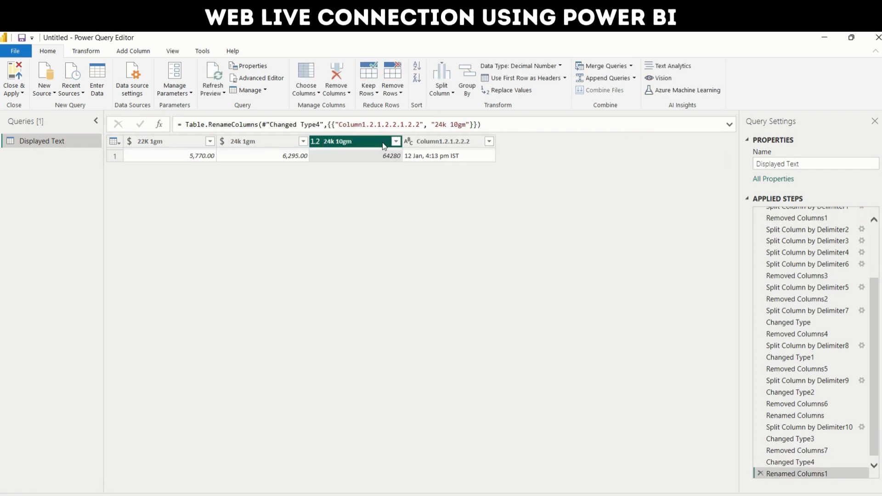
Split the date and time text in Column1.2.1.2.2.2 at each occurrence of the Comma delimiter.
{"action": "left_click", "coordinate": [460, 142]}
{"action": "left_click", "coordinate": [441, 87]}
{"action": "left_click", "coordinate": [466, 105]}
{"action": "left_click", "coordinate": [327, 209]}
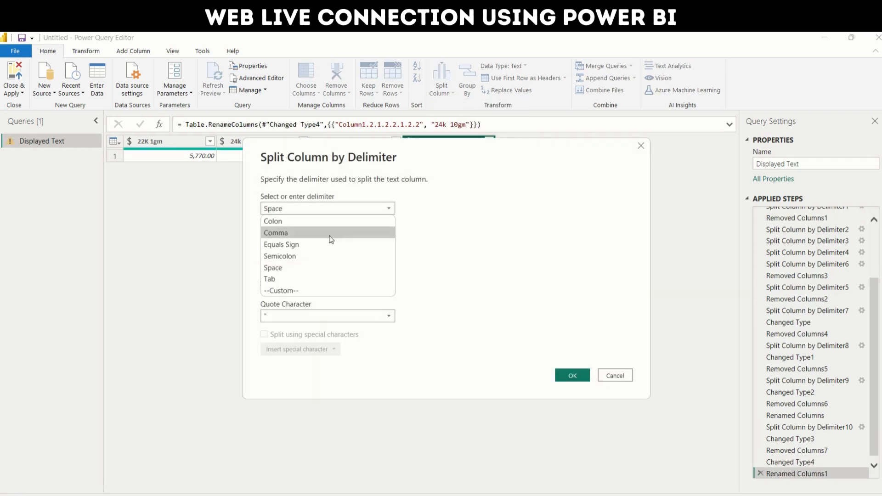
{"action": "left_click", "coordinate": [314, 230]}
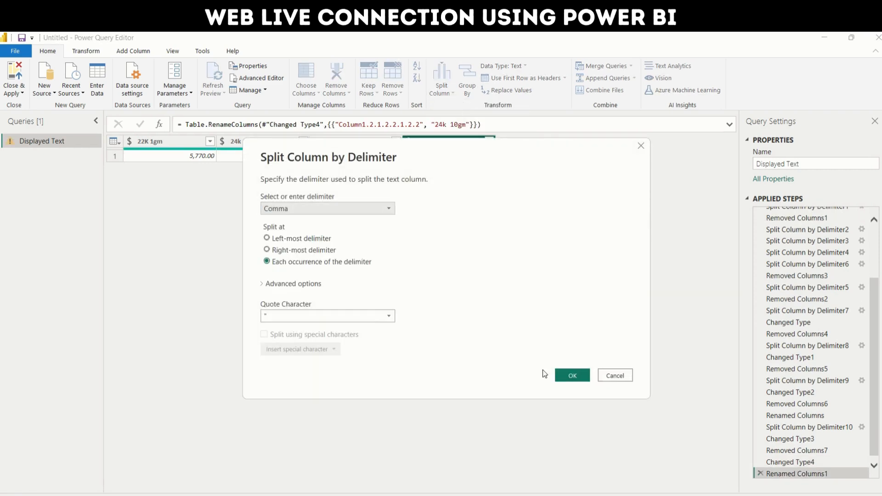
{"action": "left_click", "coordinate": [571, 376]}
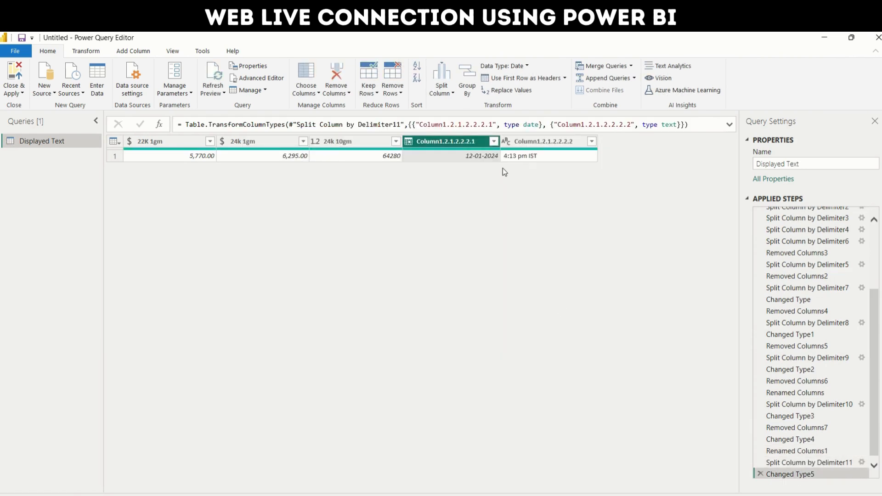
Try to convert the time text column Column1.2.1.2.2.2.2 to the Date type, deleting the Changed Type5 step after each attempt.
{"action": "left_click", "coordinate": [520, 143]}
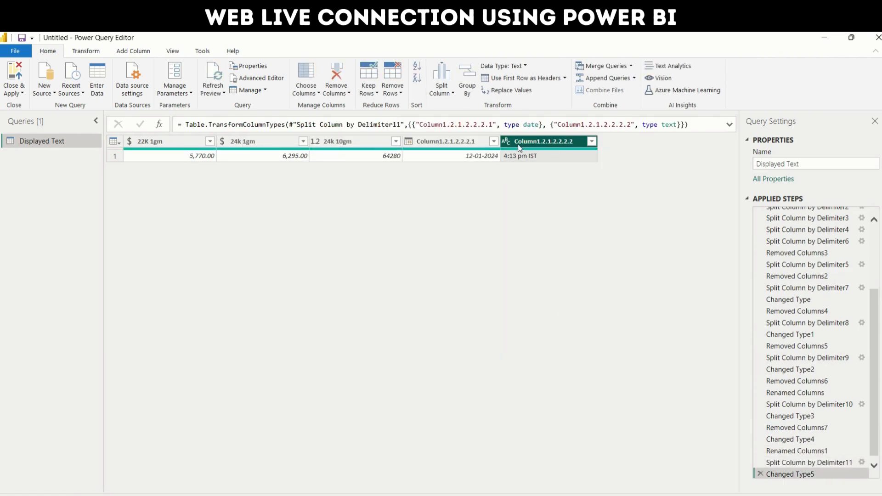
{"action": "left_click", "coordinate": [442, 91]}
{"action": "left_click", "coordinate": [507, 142]}
{"action": "left_click", "coordinate": [544, 217]}
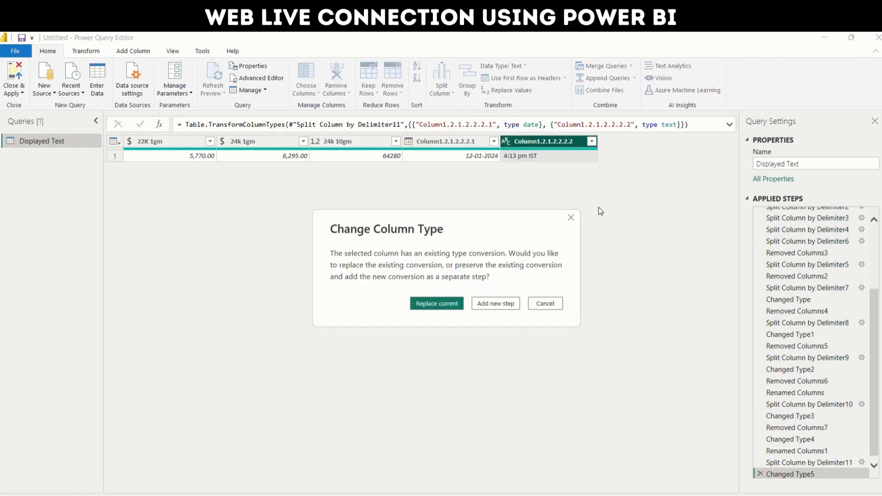
{"action": "left_click", "coordinate": [450, 305]}
{"action": "left_click", "coordinate": [756, 471]}
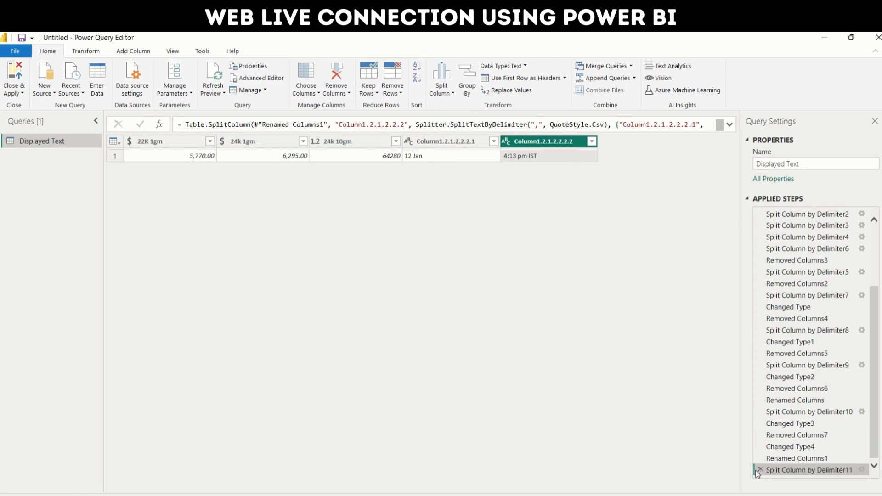
{"action": "left_click", "coordinate": [506, 142]}
{"action": "left_click", "coordinate": [544, 217]}
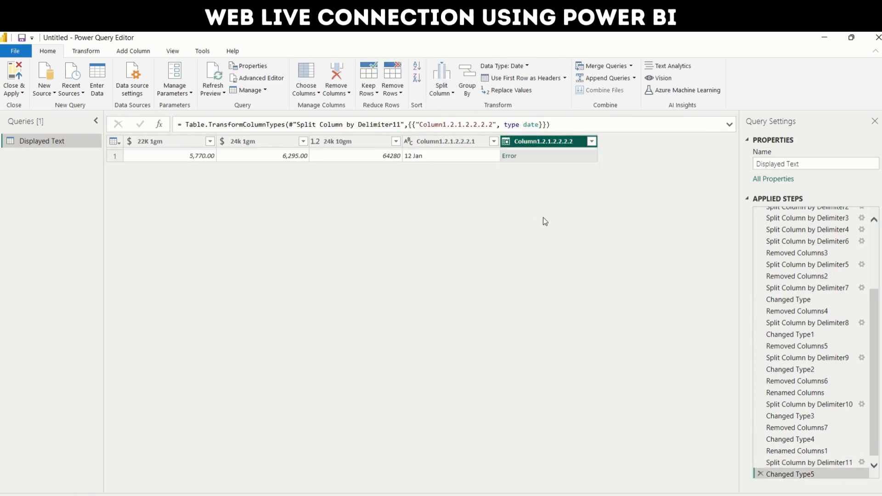
{"action": "left_click", "coordinate": [759, 473]}
Try the Time type on Column1.2.1.2.2.2.2 and delete that type change.
{"action": "left_click", "coordinate": [507, 142]}
{"action": "left_click", "coordinate": [568, 244]}
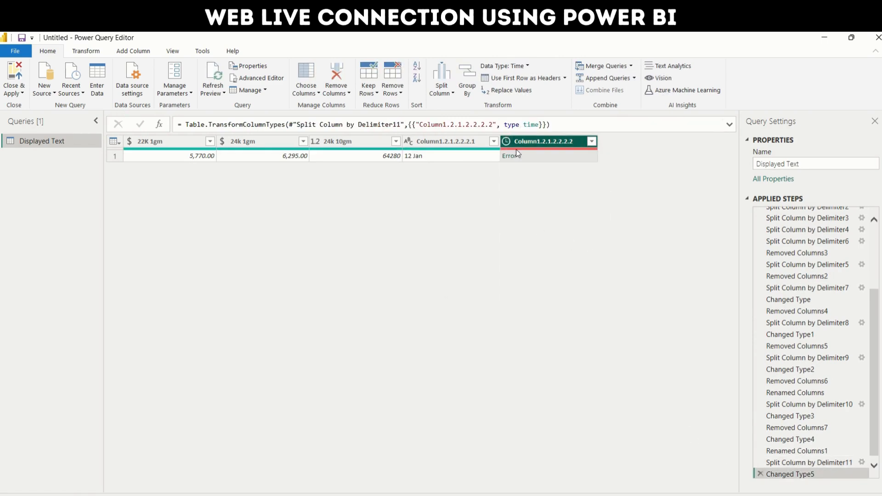
{"action": "left_click", "coordinate": [760, 474]}
Split Column1.2.1.2.2.2.2 at the right-most custom delimiter "IST" and remove the resulting empty column.
{"action": "left_click", "coordinate": [441, 88]}
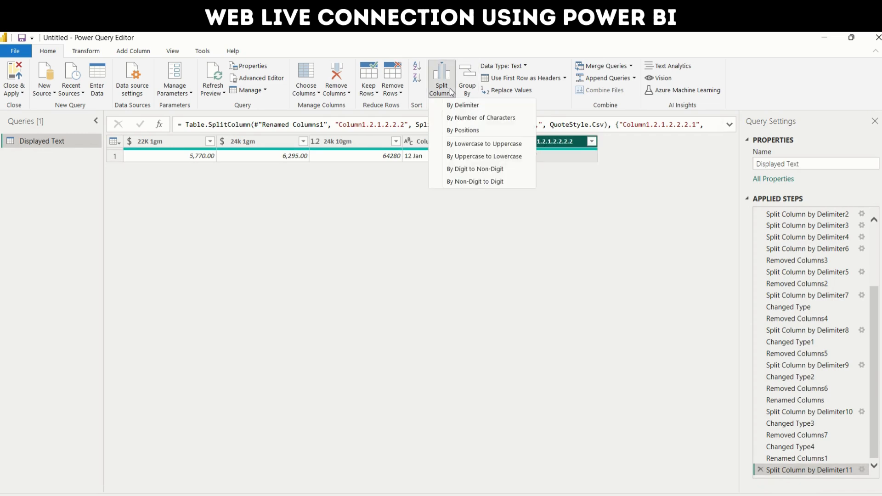
{"action": "left_click", "coordinate": [501, 161]}
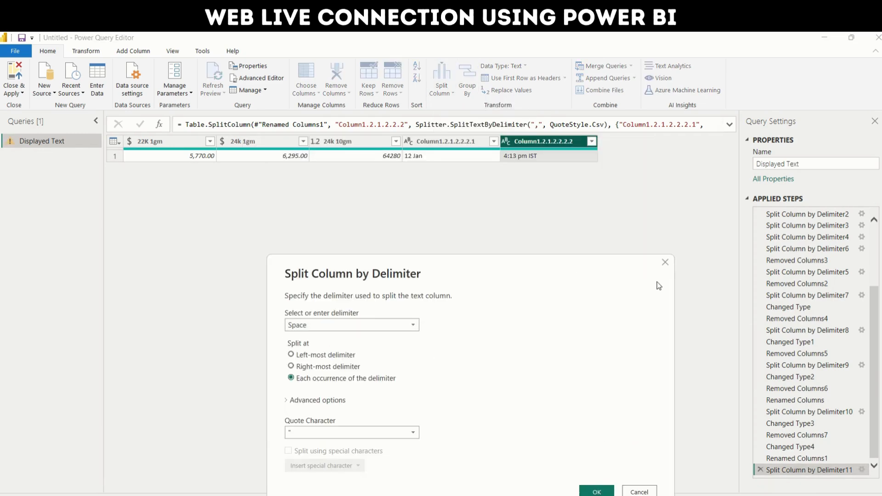
{"action": "left_click", "coordinate": [344, 328]}
{"action": "left_click", "coordinate": [331, 406]}
{"action": "type", "text": "IST"}
{"action": "left_click", "coordinate": [327, 382]}
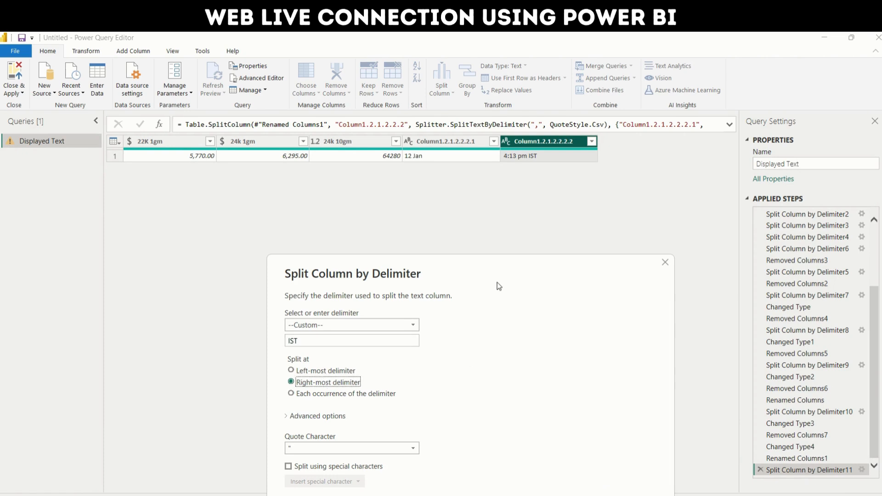
{"action": "key", "text": "Return"}
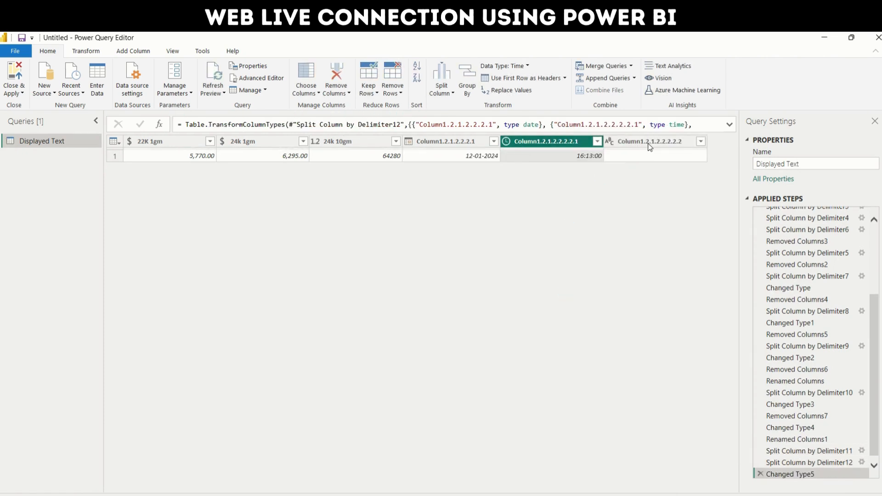
{"action": "right_click", "coordinate": [648, 143]}
{"action": "left_click", "coordinate": [680, 164]}
Merge the date and time columns into one column, using Space as the separator.
{"action": "left_click", "coordinate": [470, 140]}
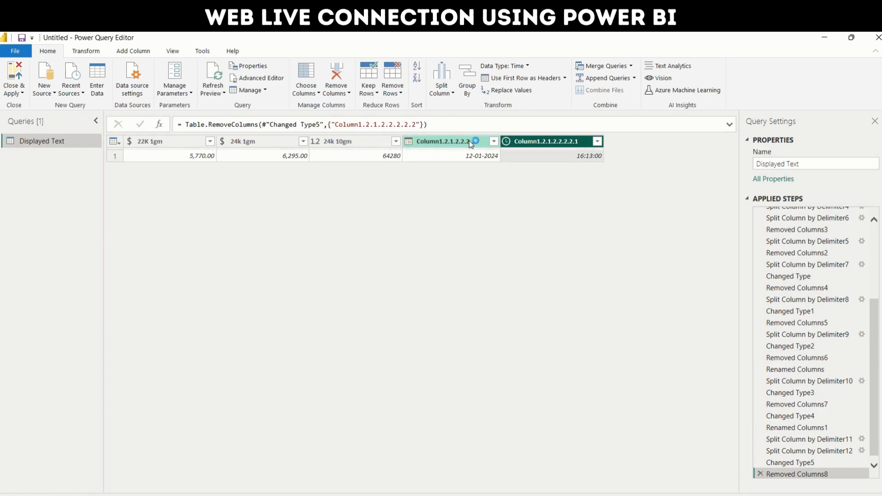
{"action": "left_click", "coordinate": [534, 141], "text": "ctrl"}
{"action": "right_click", "coordinate": [538, 139]}
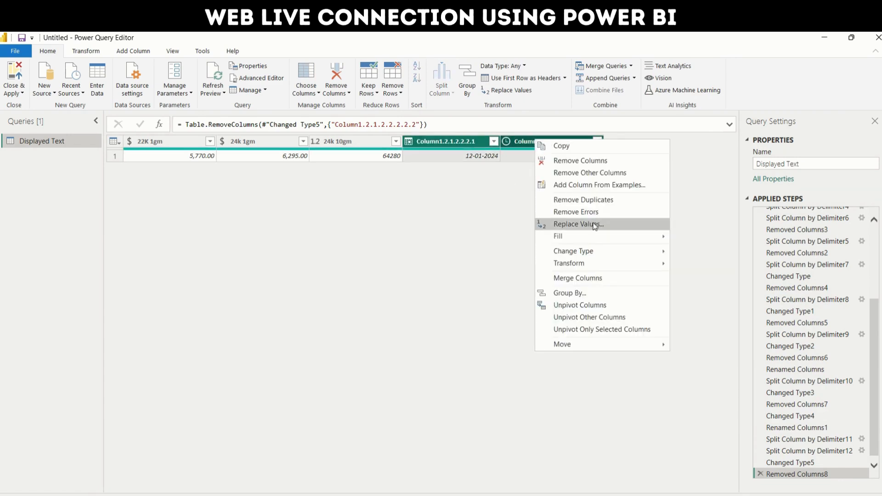
{"action": "left_click", "coordinate": [578, 278]}
{"action": "left_click", "coordinate": [377, 262]}
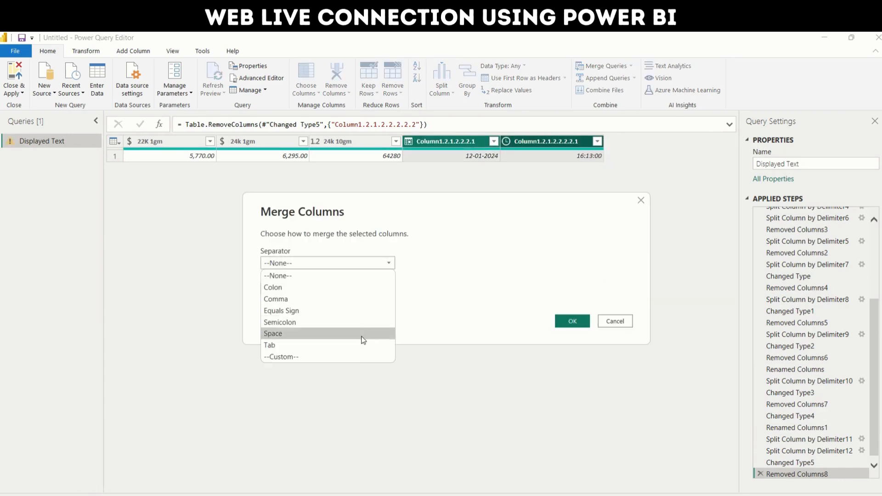
{"action": "left_click", "coordinate": [360, 335]}
{"action": "left_click", "coordinate": [570, 320]}
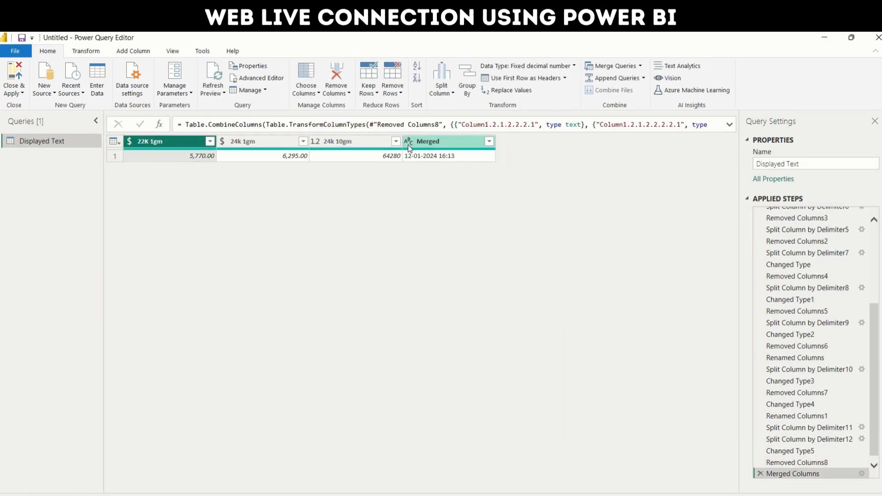
Convert the Merged column to the Date/Time type, then refresh the preview and apply the query to the report.
{"action": "left_click", "coordinate": [408, 141]}
{"action": "left_click", "coordinate": [446, 205]}
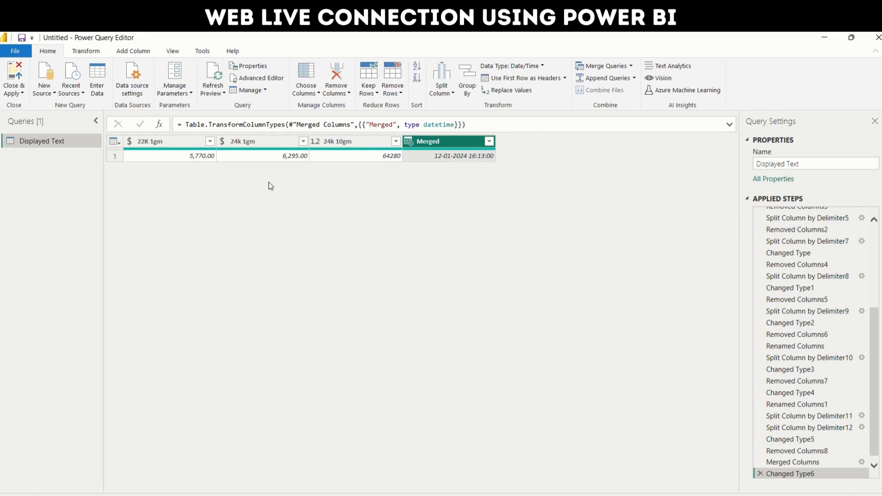
{"action": "left_click", "coordinate": [218, 78]}
{"action": "left_click", "coordinate": [21, 77]}
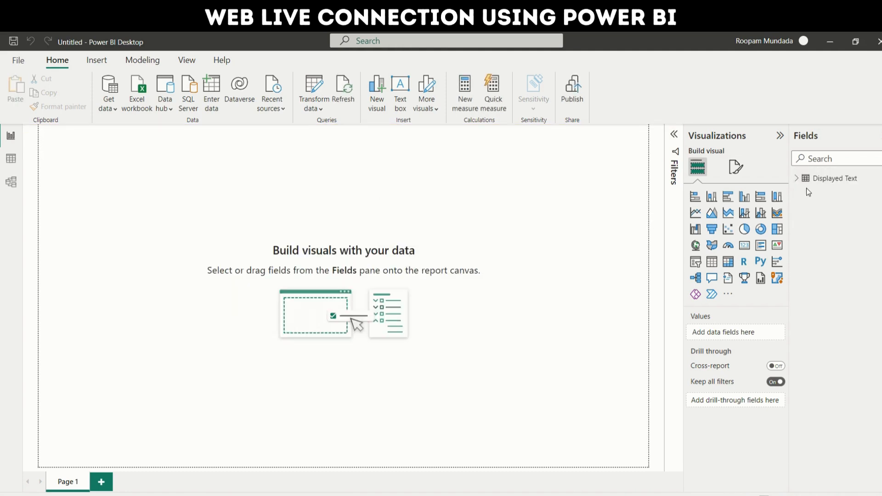
Expand the Displayed Text table's fields and rename the Merged field "Date/Time".
{"action": "left_click", "coordinate": [823, 179]}
{"action": "double_click", "coordinate": [846, 235]}
{"action": "type", "text": "Date/Time"}
{"action": "key", "text": "Return"}
{"action": "left_click", "coordinate": [451, 219]}
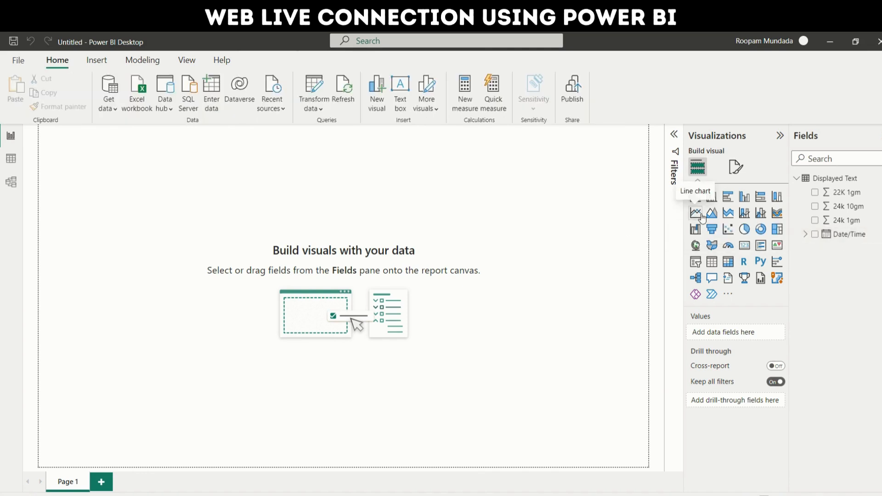
Insert a stacked column chart with Date/Time on the X-axis, using the plain field instead of the date hierarchy.
{"action": "left_click", "coordinate": [695, 197]}
{"action": "left_click", "coordinate": [711, 197]}
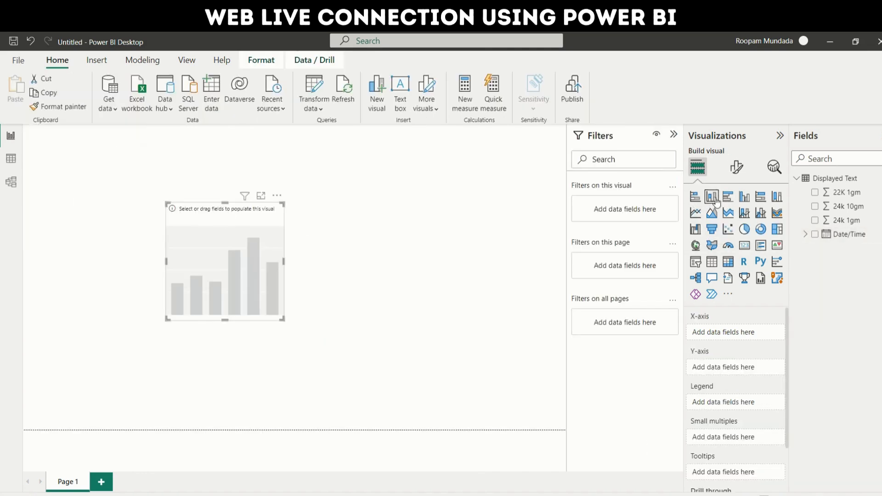
{"action": "left_click", "coordinate": [805, 234]}
{"action": "left_click_drag", "start_coordinate": [854, 249], "coordinate": [724, 340]}
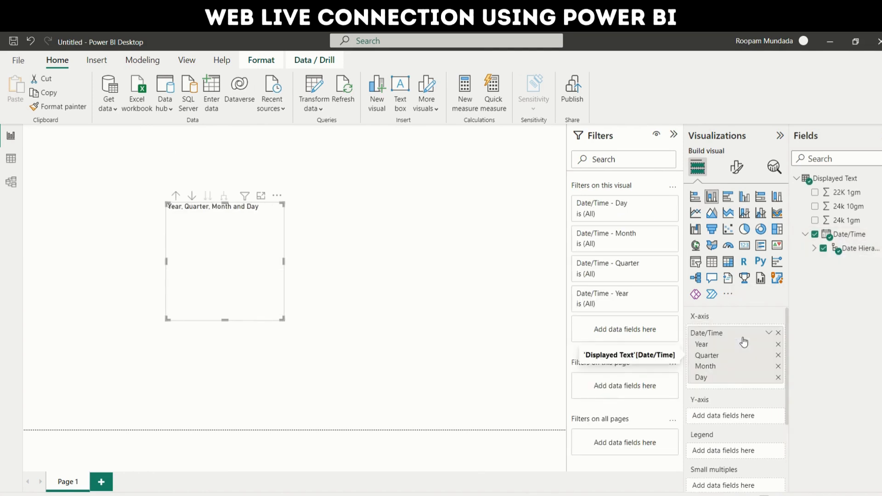
{"action": "left_click", "coordinate": [769, 333]}
{"action": "left_click", "coordinate": [808, 390]}
Plot 22K 1gm, 24k 1gm and 24k 10gm on the Y-axis and change the visual to a clustered column chart.
{"action": "left_click_drag", "start_coordinate": [847, 192], "coordinate": [745, 376]}
{"action": "left_click_drag", "start_coordinate": [848, 206], "coordinate": [773, 385]}
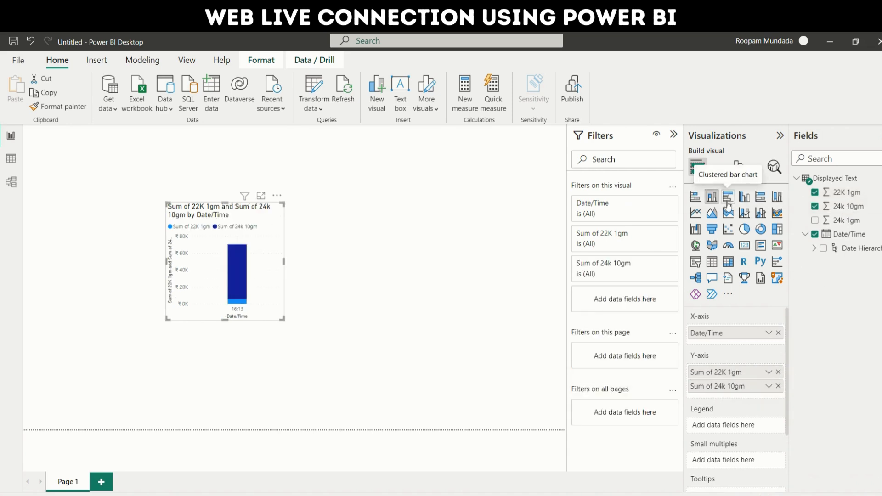
{"action": "left_click", "coordinate": [745, 197]}
{"action": "left_click_drag", "start_coordinate": [847, 220], "coordinate": [749, 387]}
Enlarge the clustered column chart and reposition it near the upper part of the report page.
{"action": "left_click_drag", "start_coordinate": [284, 319], "coordinate": [517, 392]}
{"action": "left_click_drag", "start_coordinate": [406, 212], "coordinate": [338, 181]}
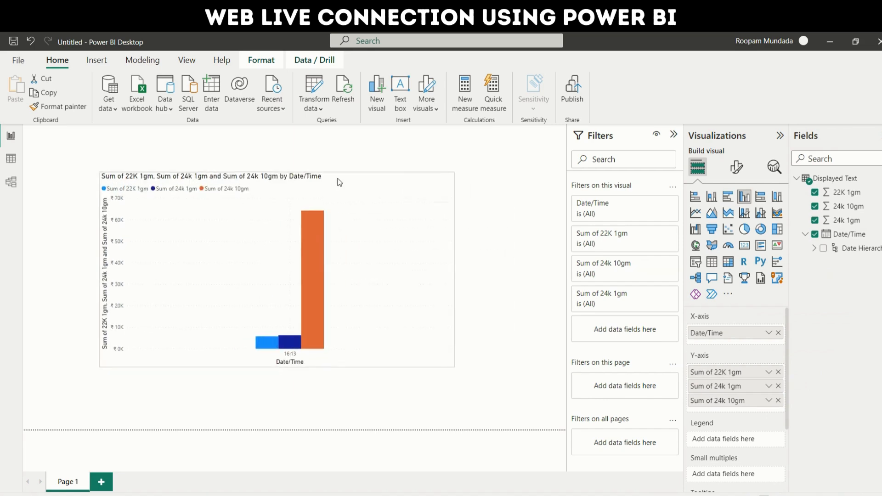
Remove 24k 10gm from the chart's Y-axis and set the Date/Time column's format to dd/mm/yyyy hh:mm:ss.
{"action": "left_click", "coordinate": [779, 401]}
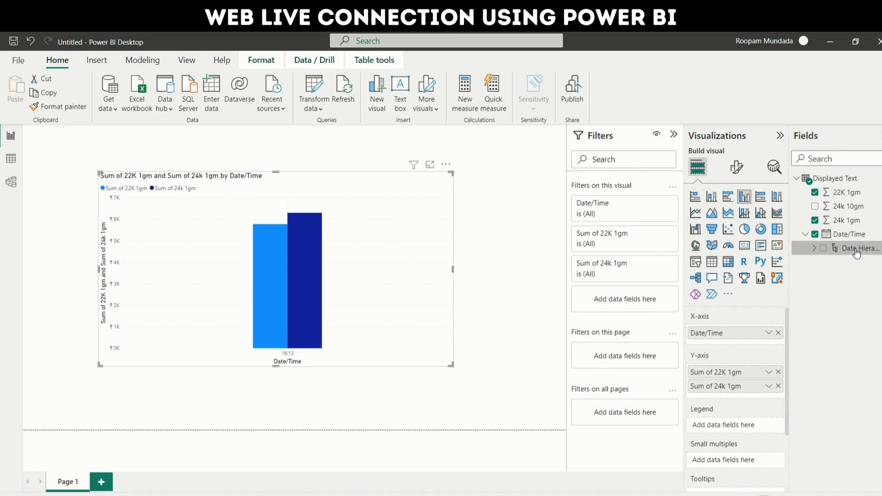
{"action": "left_click", "coordinate": [848, 235]}
{"action": "left_click", "coordinate": [220, 86]}
{"action": "type", "text": "dd/mm/yyyy"}
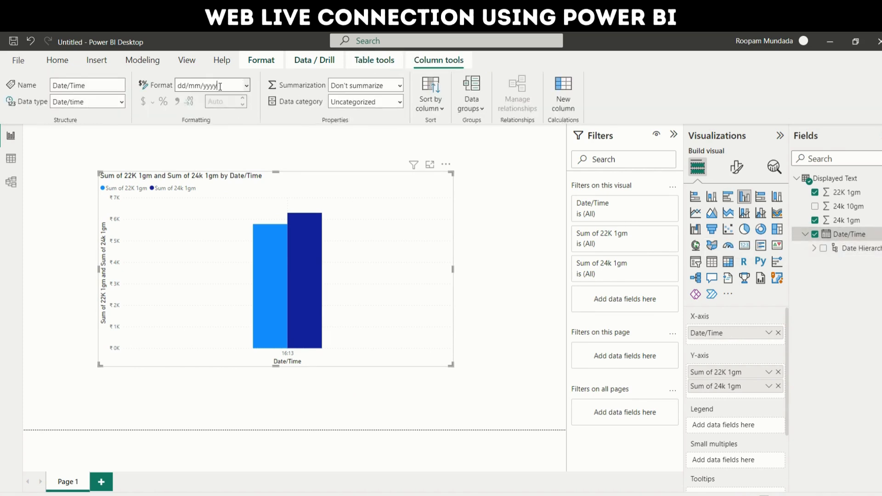
{"action": "type", "text": " hh:mm:ss"}
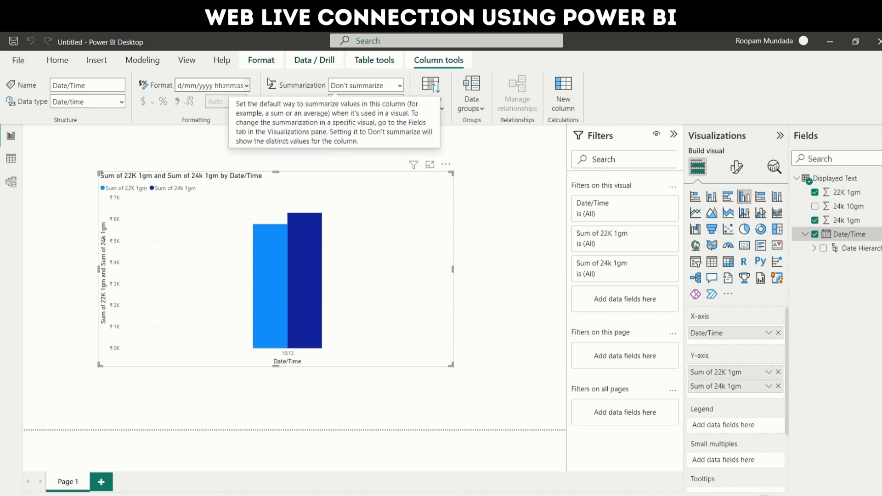
{"action": "left_click", "coordinate": [266, 140]}
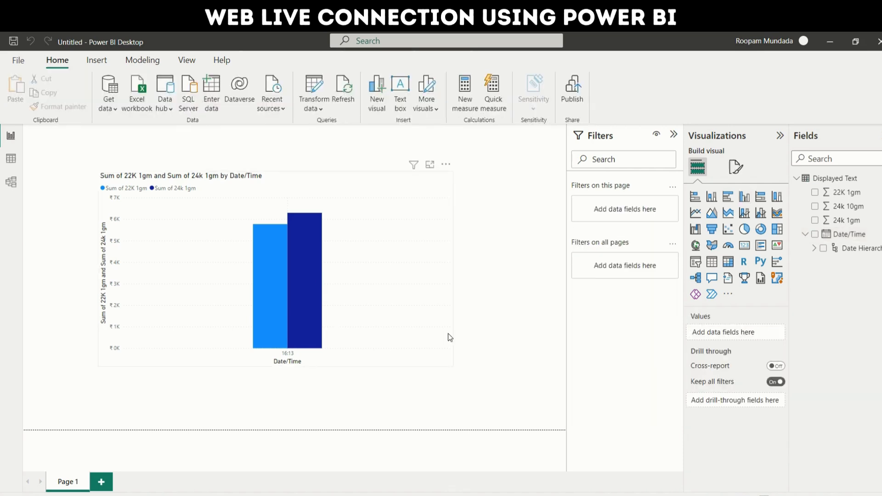
{"action": "left_click", "coordinate": [396, 203]}
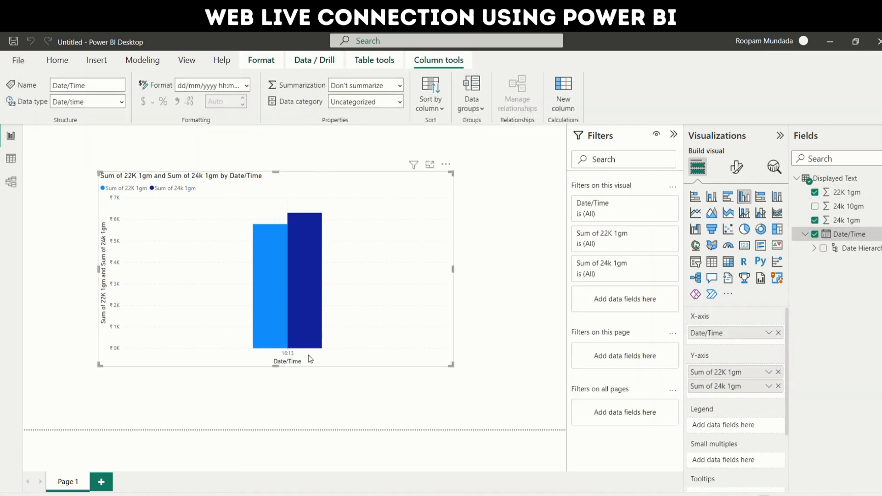
{"action": "right_click", "coordinate": [706, 337]}
{"action": "left_click", "coordinate": [857, 422]}
{"action": "right_click", "coordinate": [743, 379]}
{"action": "left_click", "coordinate": [811, 391]}
Turn on data labels for the clustered column chart.
{"action": "left_click", "coordinate": [731, 170]}
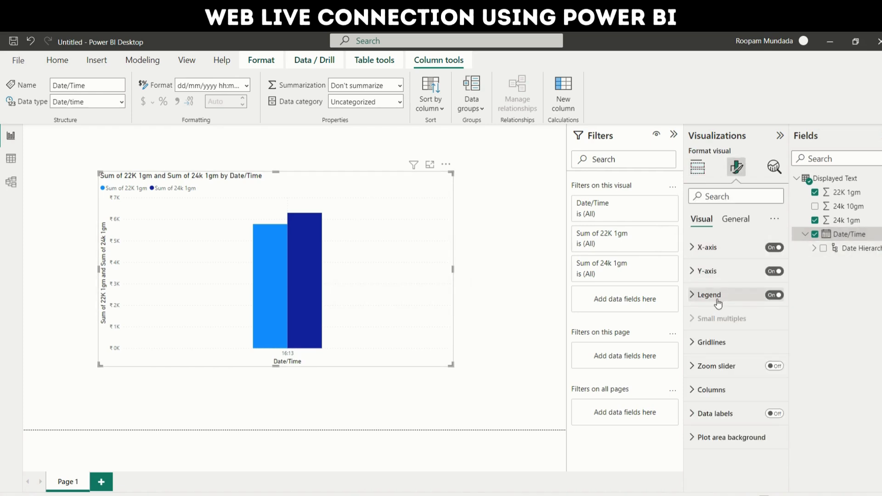
{"action": "left_click", "coordinate": [775, 414]}
{"action": "left_click", "coordinate": [695, 170]}
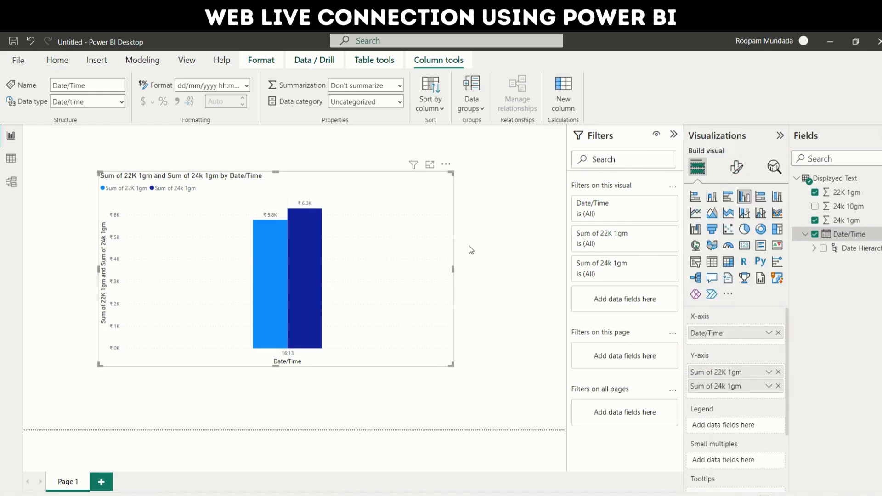
{"action": "left_click", "coordinate": [511, 209]}
Check the gold rate on the Google page in the browser and add 24k 10gm back to the Power BI chart.
{"action": "key", "text": "alt+Tab"}
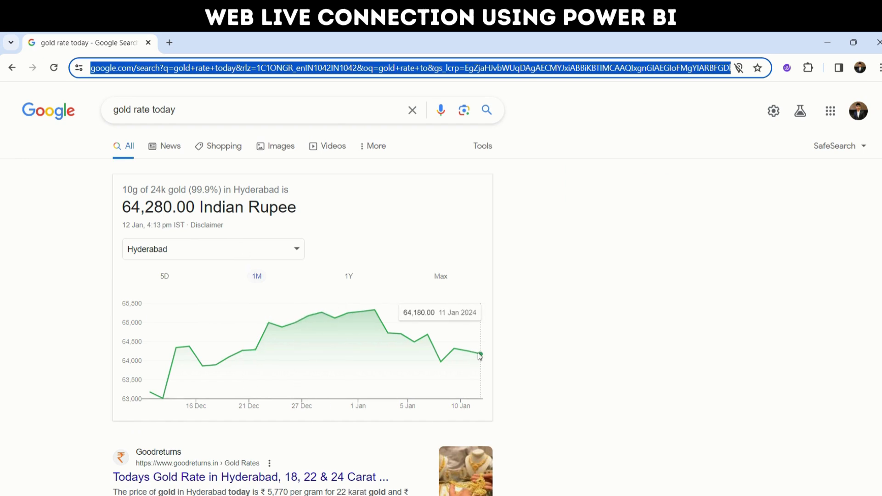
{"action": "key", "text": "alt+Tab"}
{"action": "left_click", "coordinate": [432, 299]}
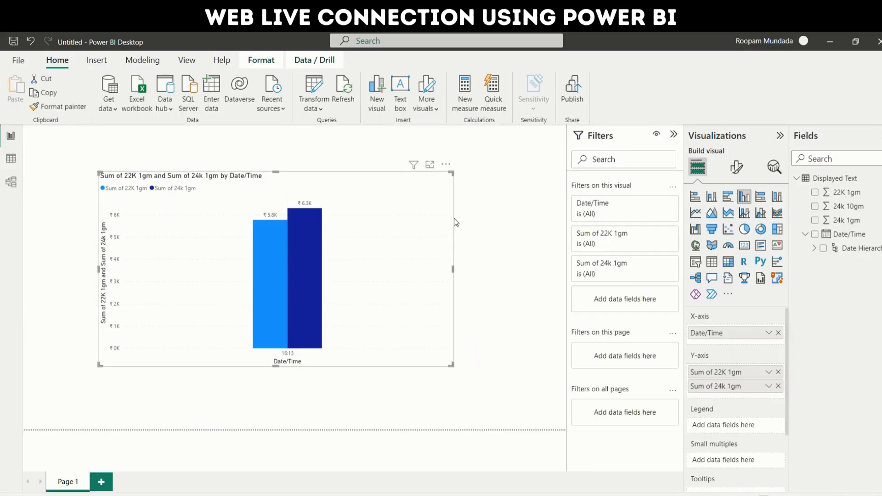
{"action": "left_click", "coordinate": [816, 207]}
Compare the 24k 10gm column's price and date/time in the chart with the Google gold rate page.
{"action": "key", "text": "alt+Tab"}
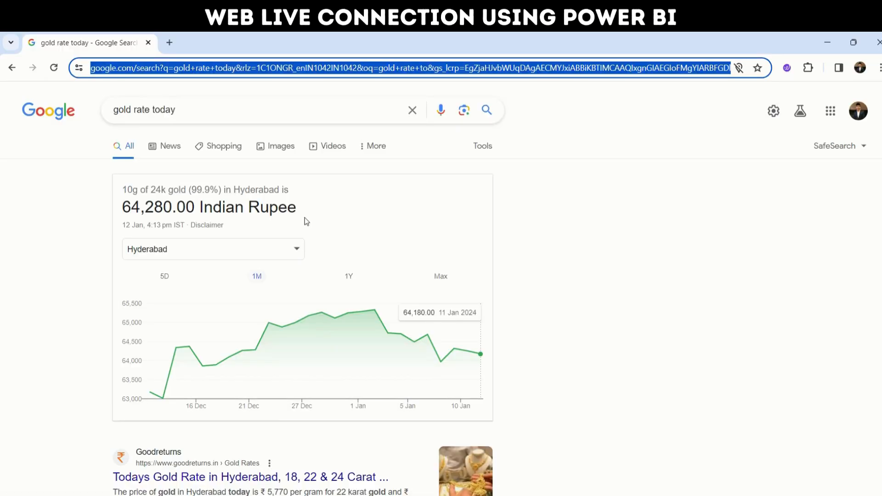
{"action": "key", "text": "alt+Tab"}
{"action": "mouse_move", "coordinate": [313, 223]}
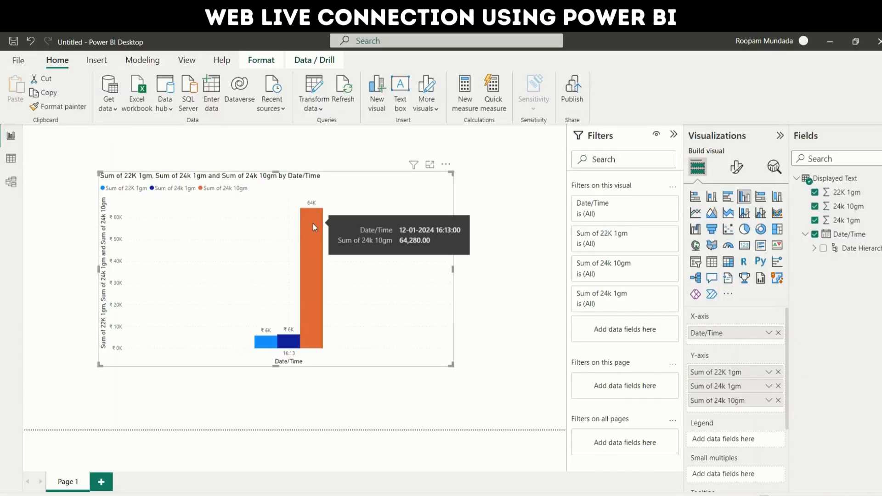
{"action": "key", "text": "alt+Tab"}
{"action": "key", "text": "alt+Tab"}
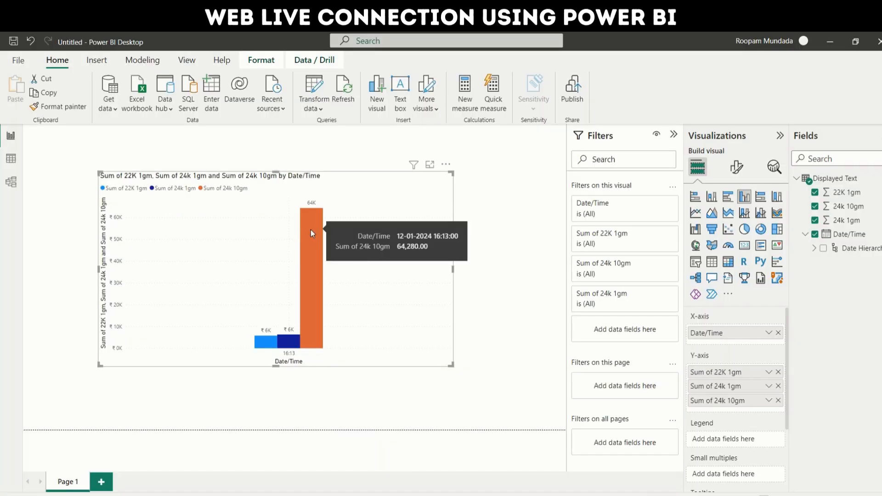
{"action": "key", "text": "alt+Tab"}
{"action": "key", "text": "alt+Tab"}
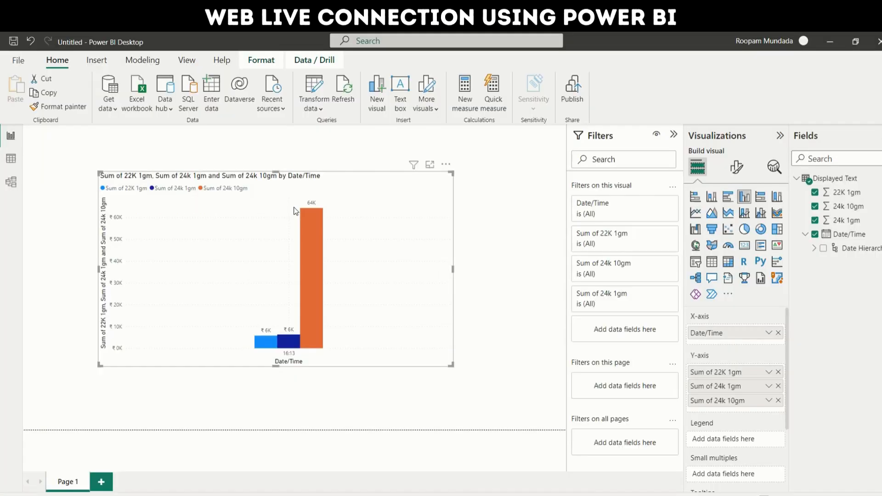
Add a custom column named "22k 10gm" in Power Query with the formula [22K 1gm]*10.
{"action": "left_click", "coordinate": [315, 92]}
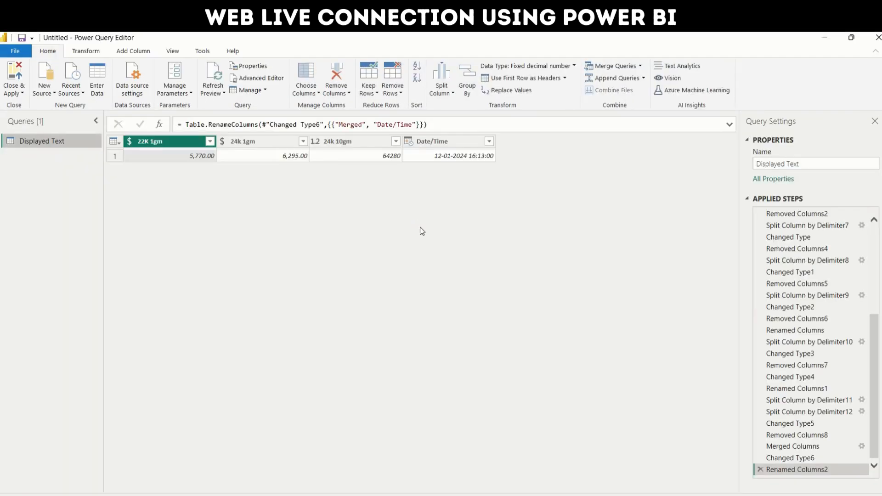
{"action": "right_click", "coordinate": [171, 142]}
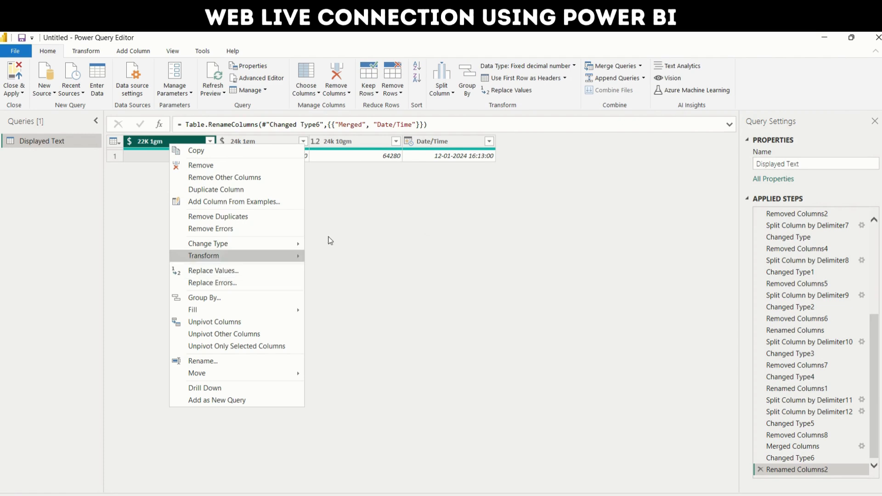
{"action": "left_click", "coordinate": [329, 239]}
{"action": "left_click", "coordinate": [133, 51]}
{"action": "left_click", "coordinate": [55, 76]}
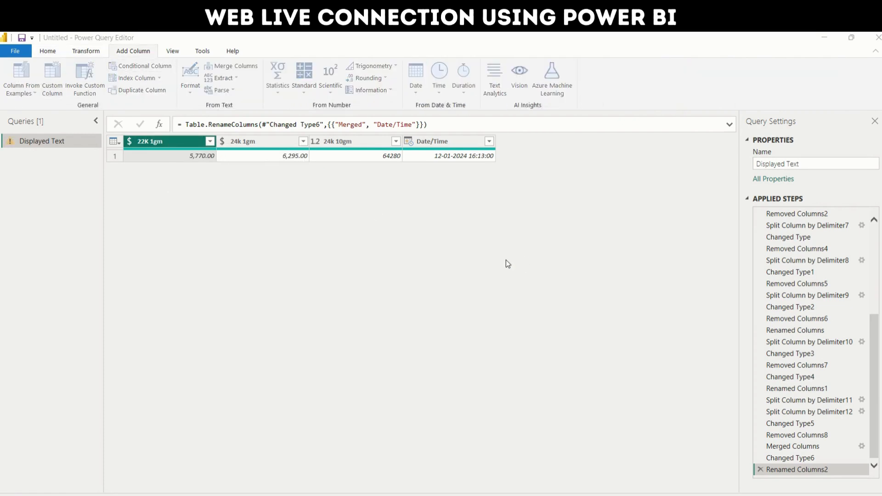
{"action": "double_click", "coordinate": [554, 242]}
{"action": "type", "text": "*10"}
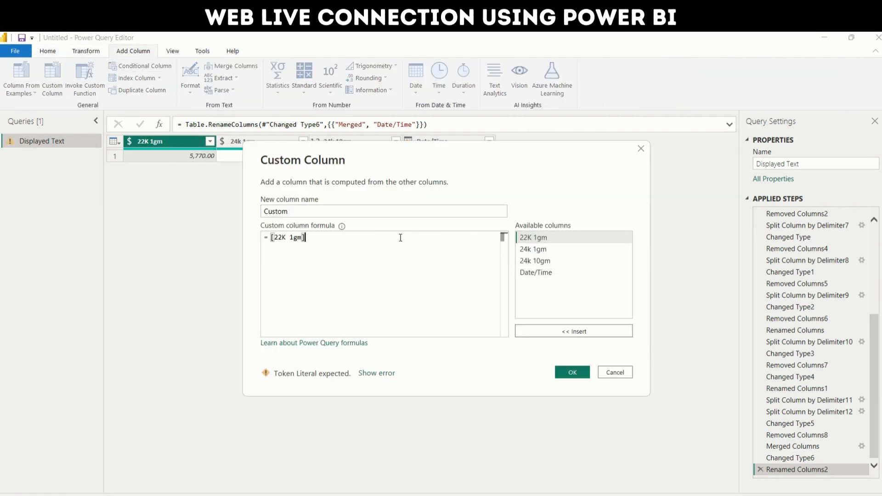
{"action": "double_click", "coordinate": [350, 211]}
{"action": "type", "text": "22k"}
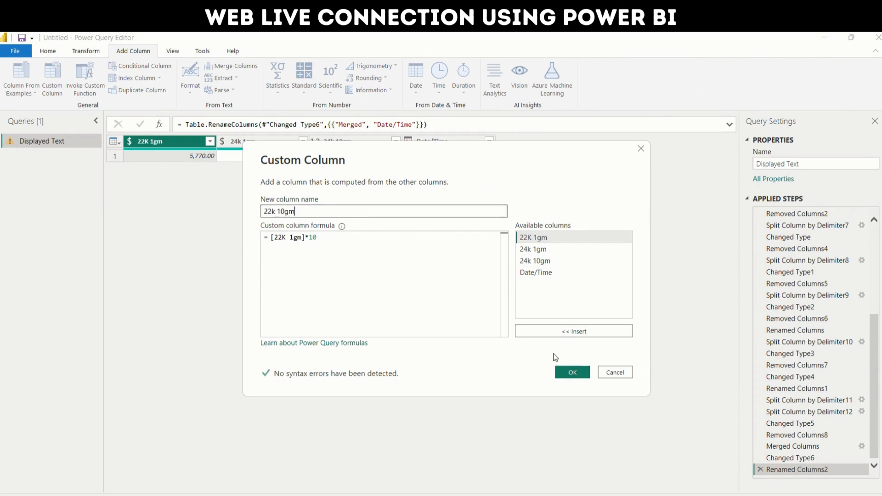
{"action": "type", "text": " 10gm"}
{"action": "left_click", "coordinate": [572, 372]}
Change the 22k 10gm column's data type to Decimal Number and apply the query changes to the report.
{"action": "left_click", "coordinate": [504, 141]}
{"action": "left_click", "coordinate": [552, 153]}
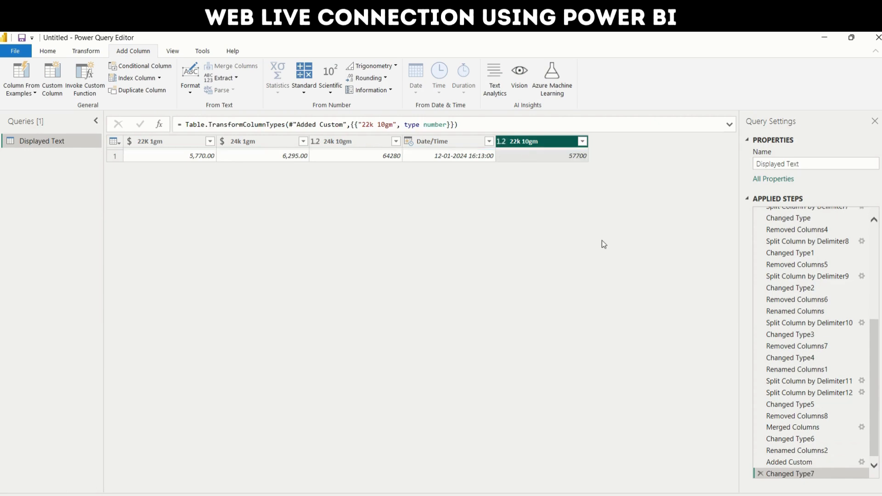
{"action": "left_click", "coordinate": [48, 51]}
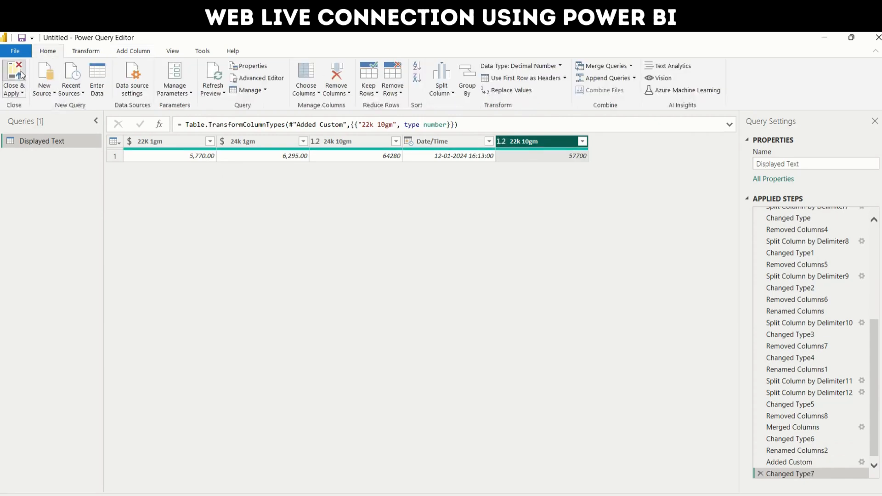
{"action": "left_click", "coordinate": [15, 78]}
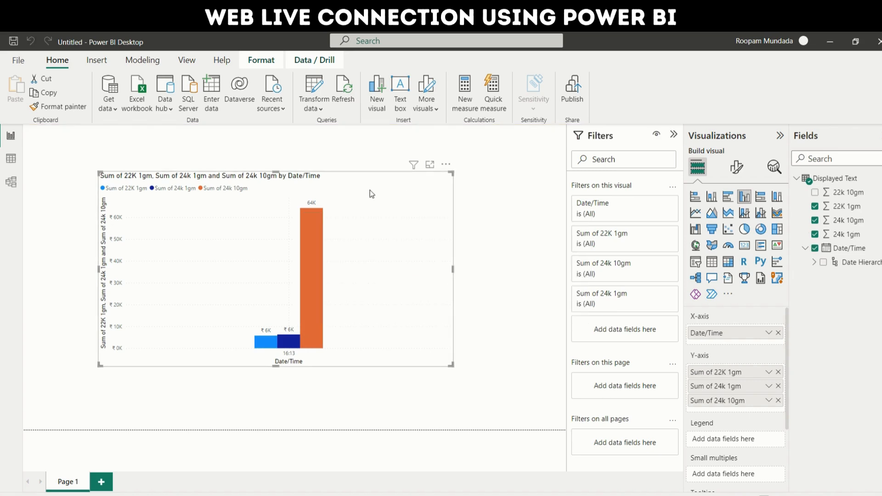
Remove 24k 10gm from the chart and paste a copy of the chart lower on the report page.
{"action": "left_click_drag", "start_coordinate": [735, 400], "coordinate": [234, 173]}
{"action": "key", "text": "ctrl+v"}
{"action": "left_click_drag", "start_coordinate": [320, 215], "coordinate": [503, 287]}
Narrow the original 1gm chart and place the copied chart beside it at the same height.
{"action": "left_click", "coordinate": [346, 188]}
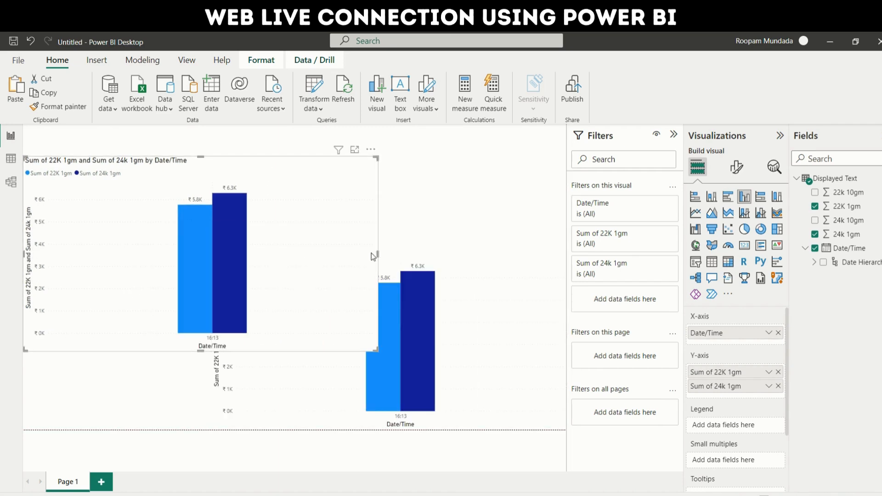
{"action": "left_click_drag", "start_coordinate": [372, 253], "coordinate": [206, 239]}
{"action": "left_click_drag", "start_coordinate": [404, 270], "coordinate": [405, 197]}
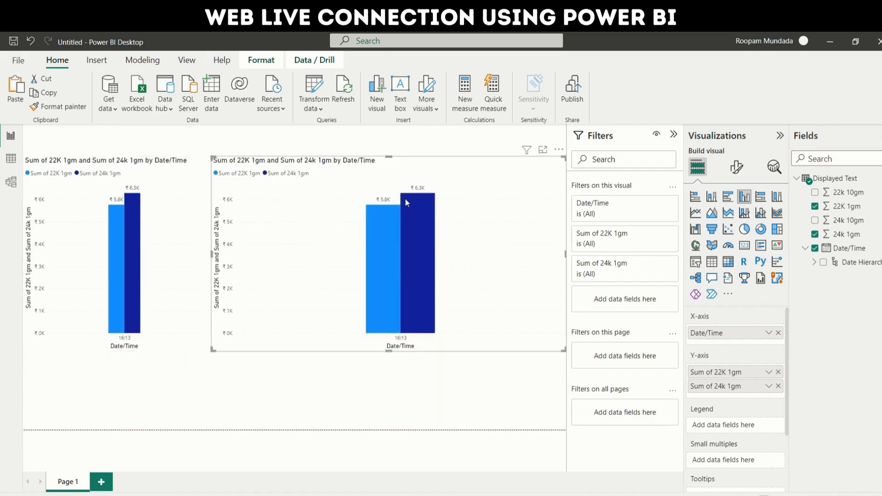
Replace the copied chart's Y-axis fields with 22k 10gm and 24k 10gm.
{"action": "left_click", "coordinate": [779, 386]}
{"action": "left_click", "coordinate": [779, 372]}
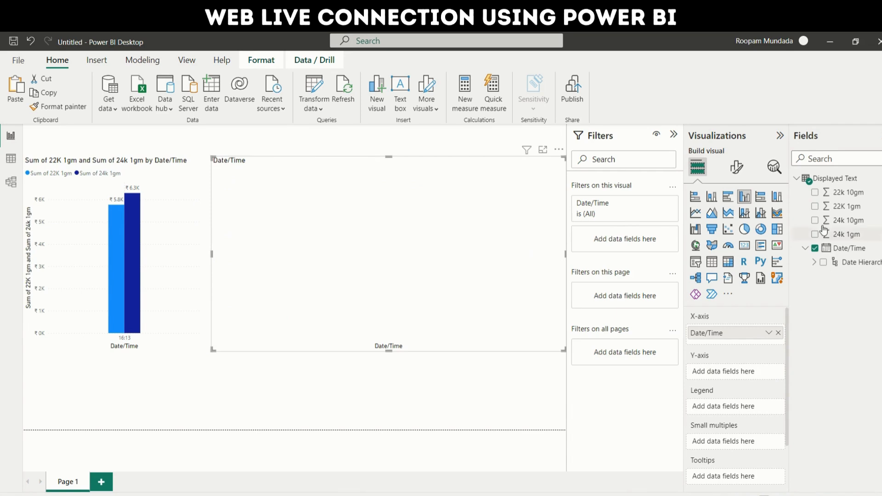
{"action": "left_click", "coordinate": [815, 192]}
{"action": "left_click", "coordinate": [815, 220]}
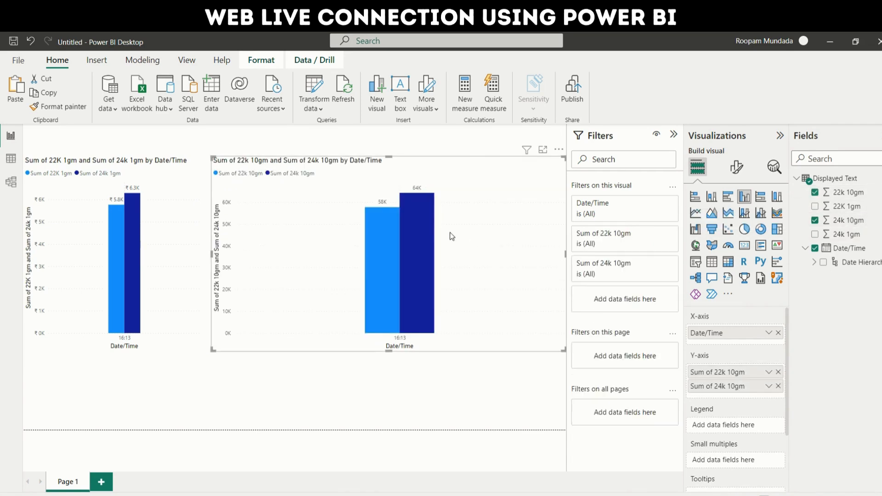
Refresh the report data, reload the Google gold rate page and compare its price and time with both charts.
{"action": "left_click", "coordinate": [344, 92]}
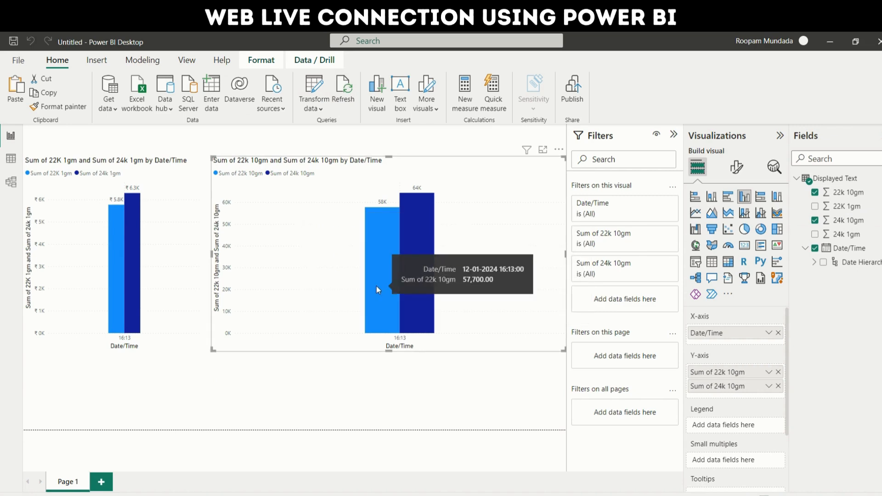
{"action": "key", "text": "alt+Tab"}
{"action": "key", "text": "Return"}
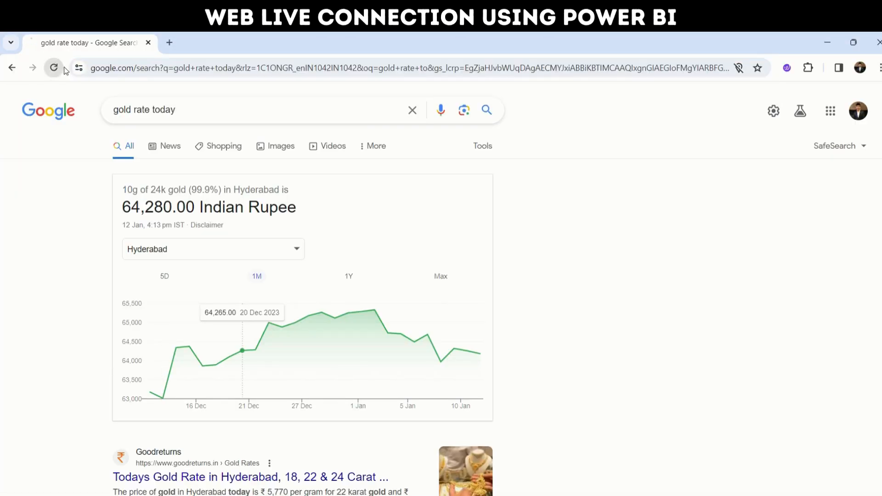
{"action": "left_click_drag", "start_coordinate": [227, 225], "coordinate": [110, 227]}
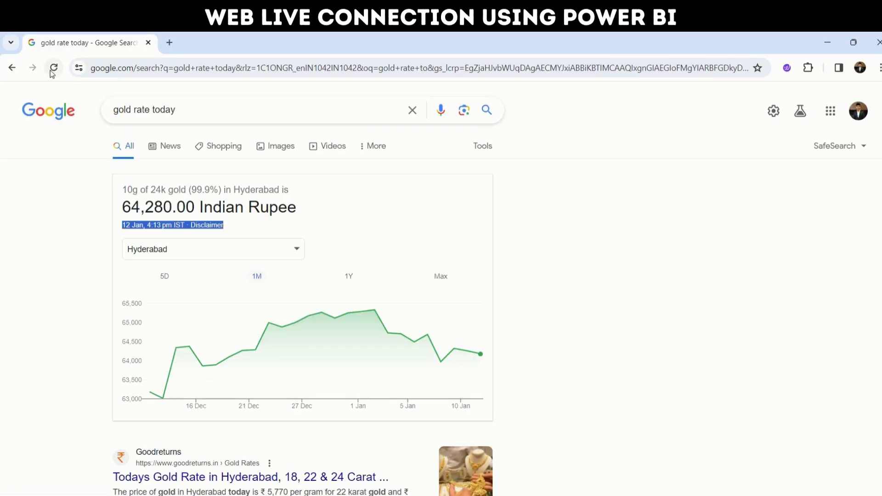
{"action": "key", "text": "alt+Tab"}
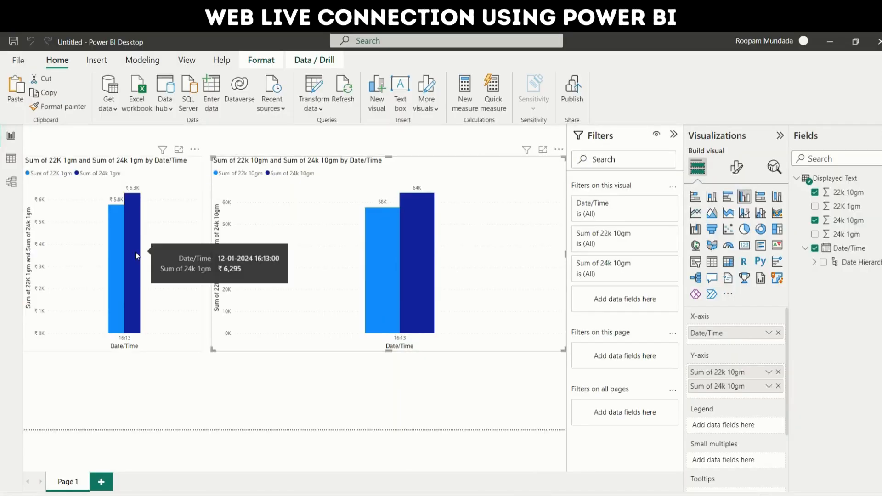
{"action": "left_click", "coordinate": [367, 426]}
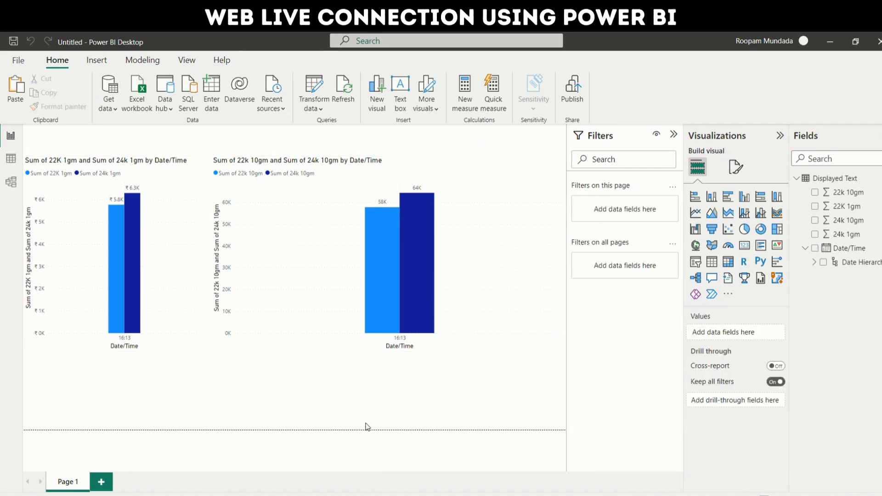